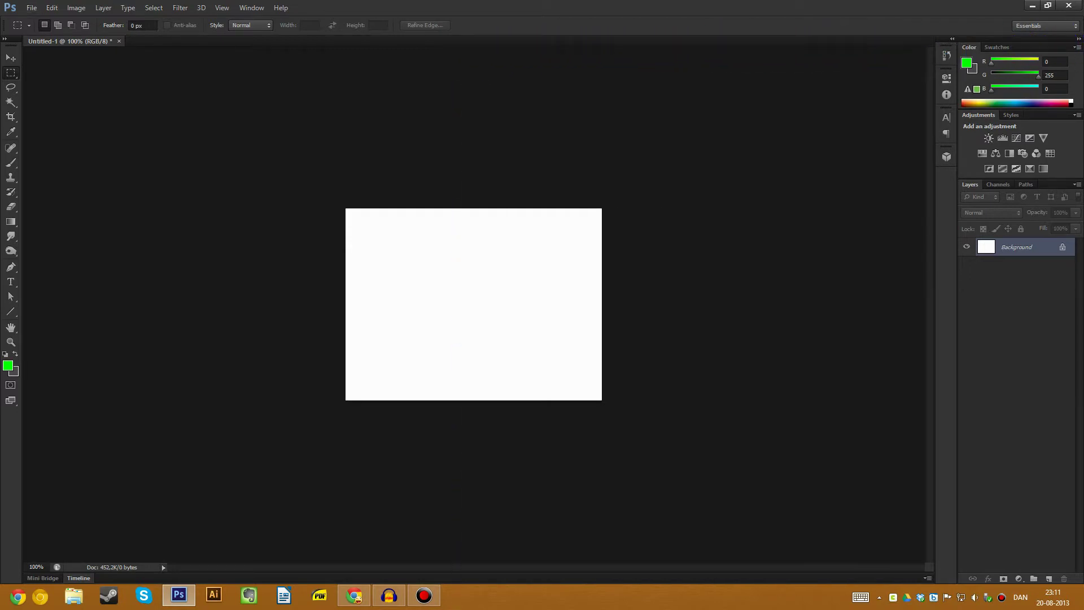
pyautogui.click(32, 7)
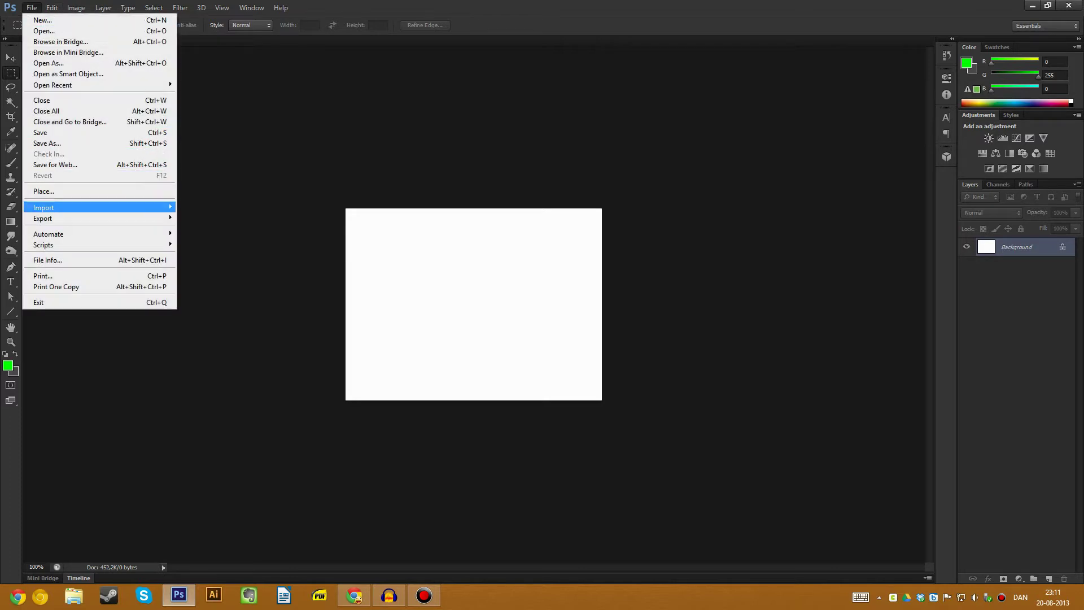
pyautogui.moveTo(84, 218)
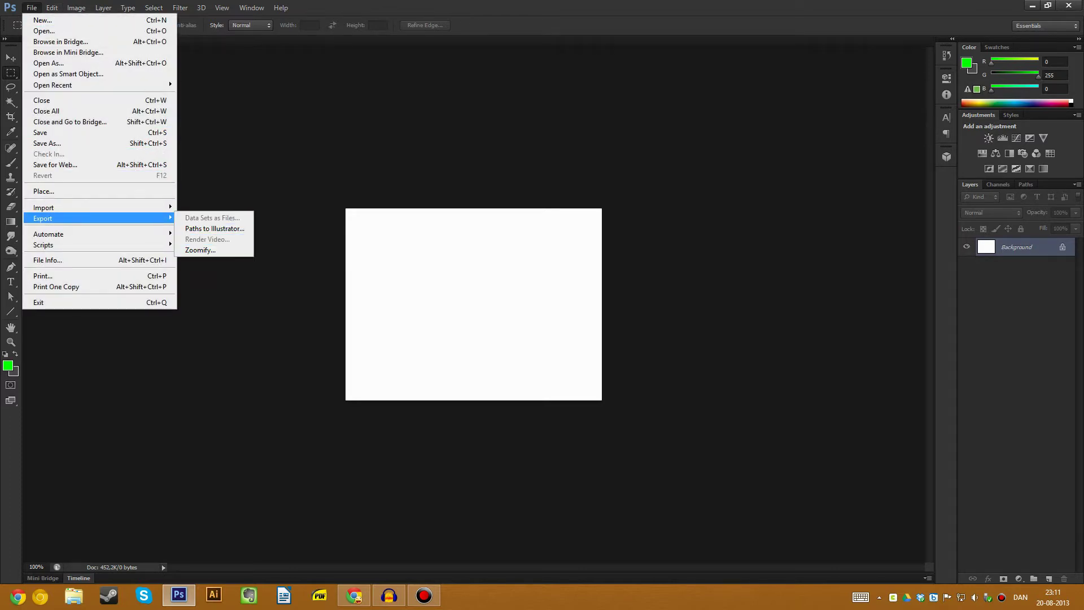
pyautogui.press('Escape')
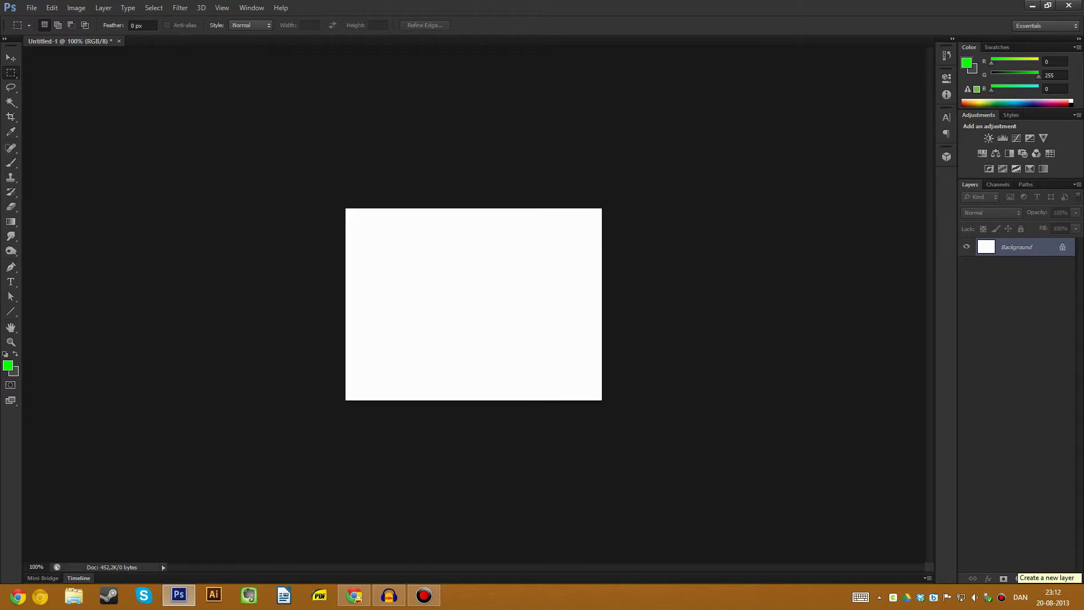
# Add five new empty layers above the Background layer.
pyautogui.click(1049, 579)
pyautogui.click(1050, 579)
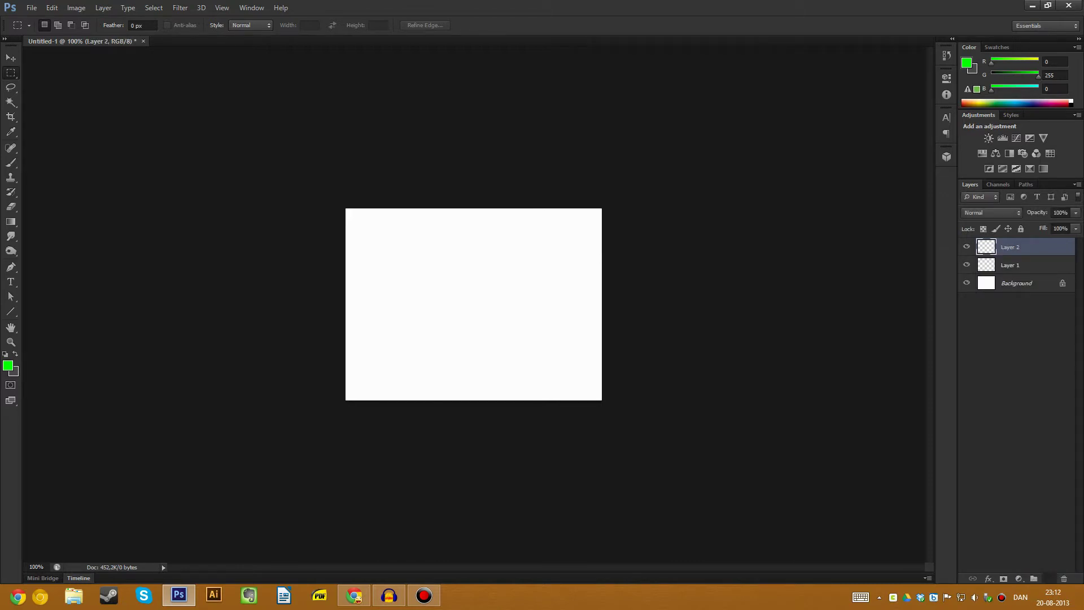
pyautogui.click(1049, 579)
pyautogui.click(1050, 579)
pyautogui.click(1049, 578)
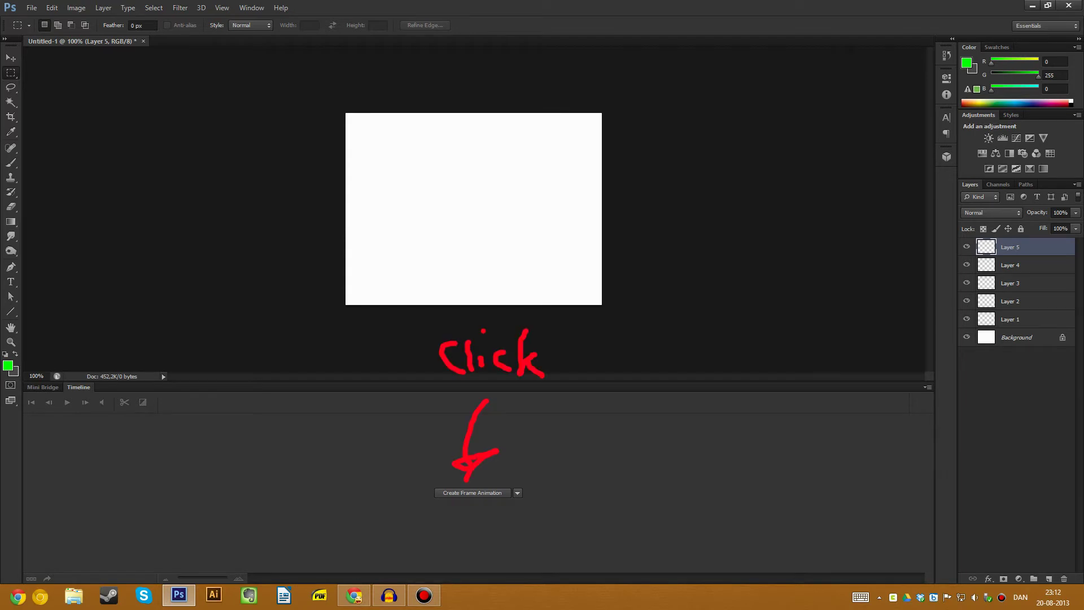
# Create a frame animation for the document and convert it to a video timeline.
pyautogui.click(472, 493)
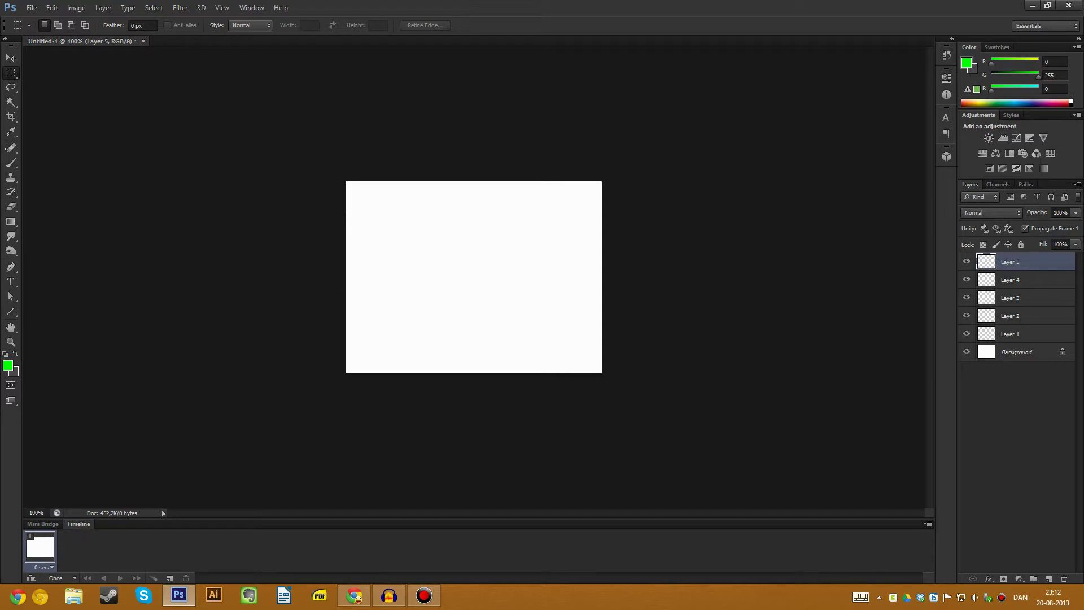
pyautogui.click(31, 578)
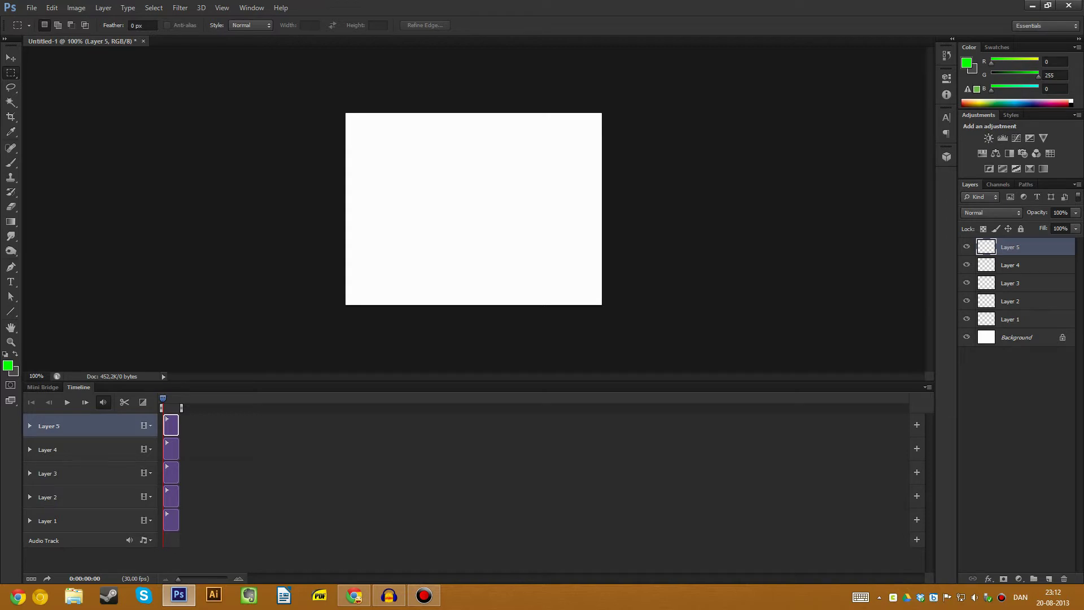
# Delete all five empty layers, keeping only the Background layer.
pyautogui.hotkey('ctrl', 'alt', 'a')
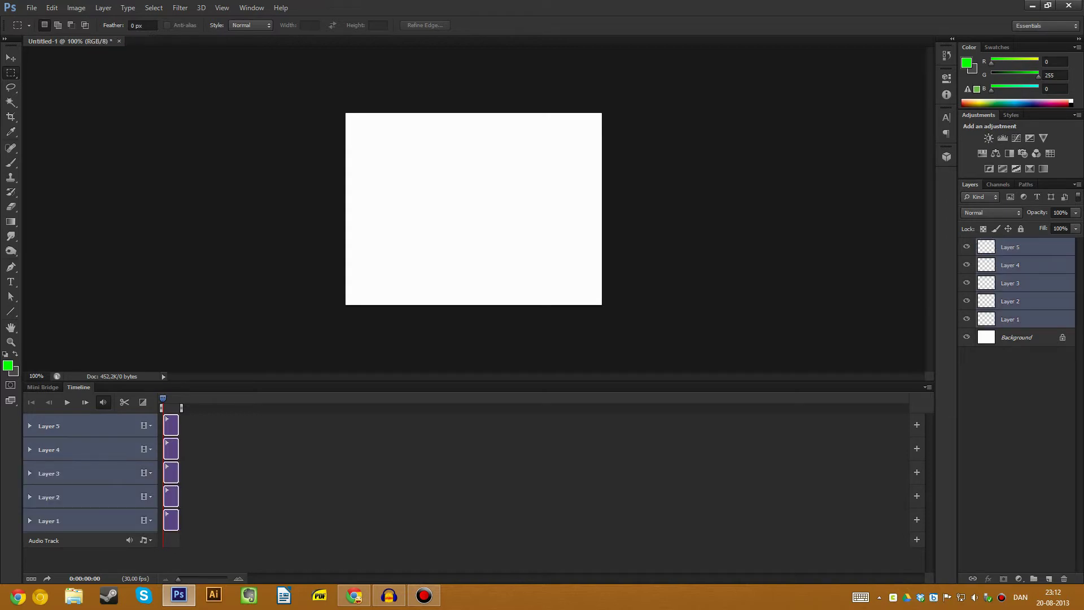
pyautogui.click(1065, 578)
pyautogui.press('Return')
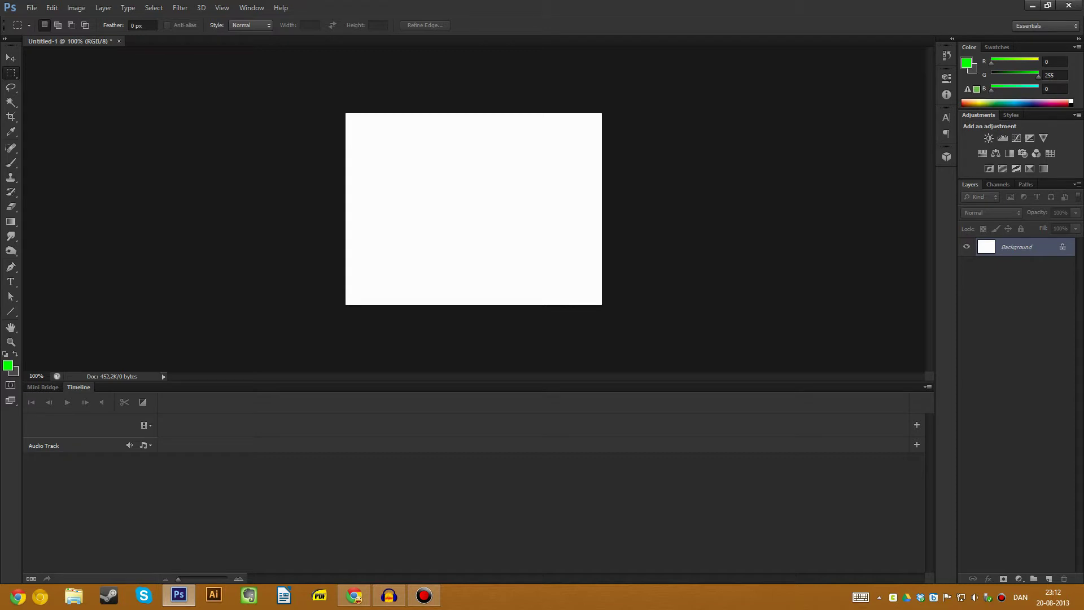
# Try adding a new blank video layer, and delete it again.
pyautogui.click(103, 7)
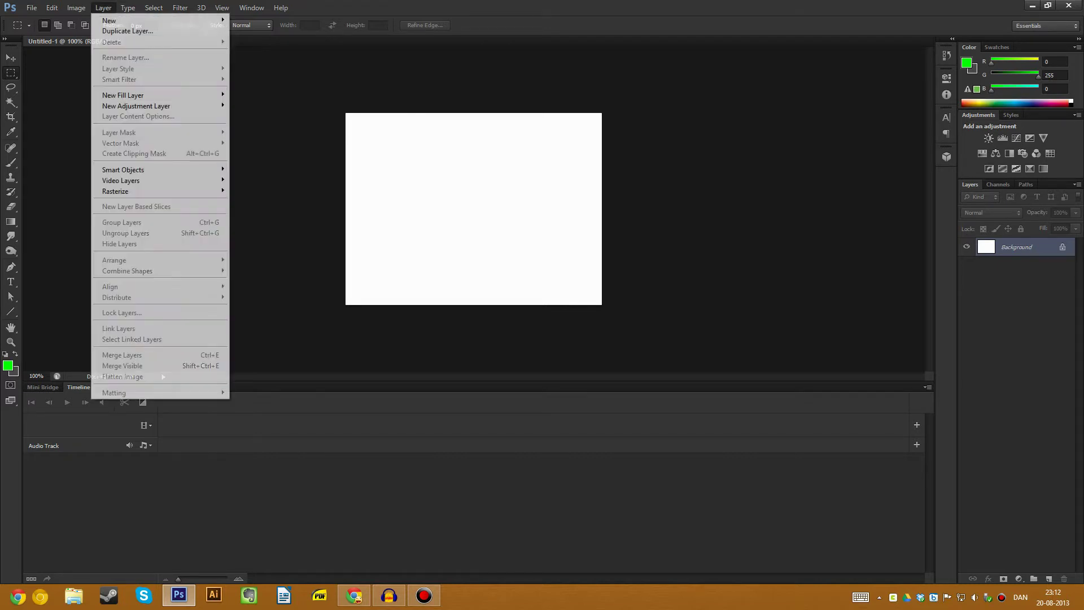
pyautogui.moveTo(121, 181)
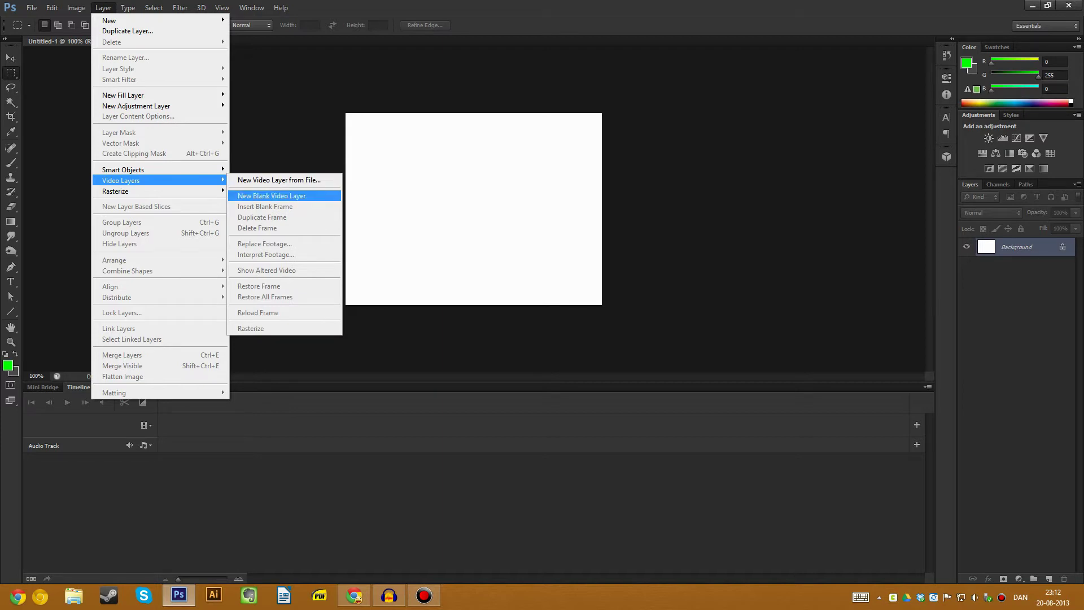
pyautogui.click(272, 196)
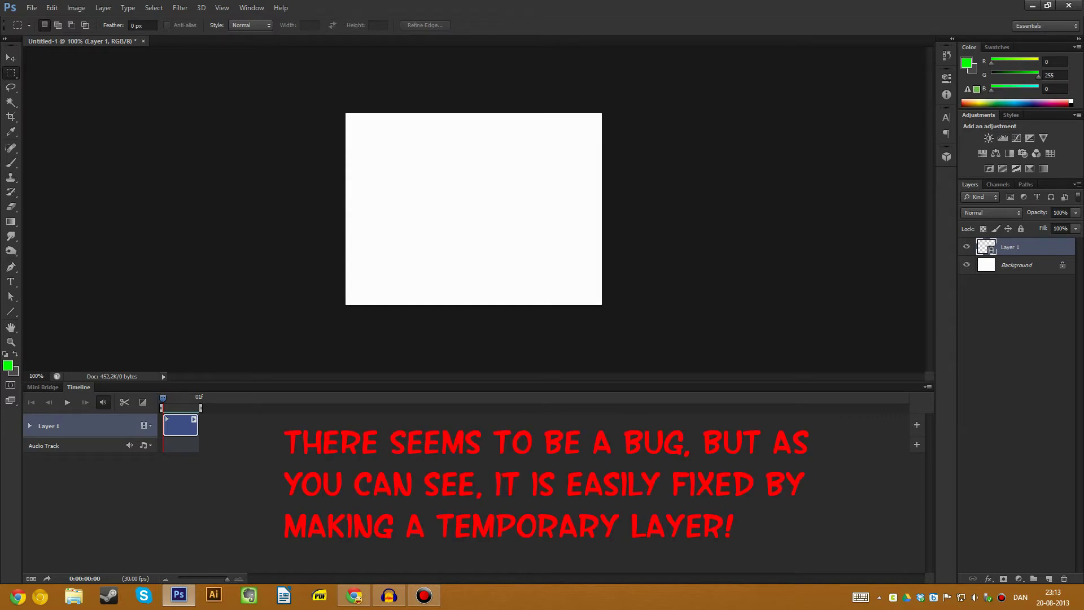
pyautogui.moveTo(1011, 247); pyautogui.dragTo(1064, 579)
# Create a blank video layer above a temporary normal layer, and delete the temporary layer.
pyautogui.click(1049, 579)
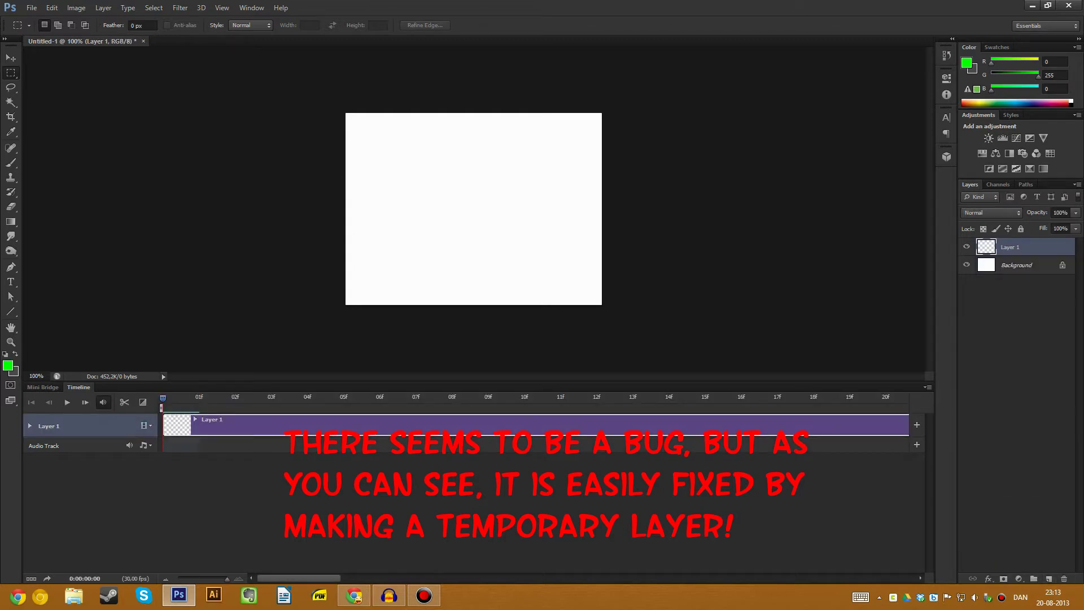
pyautogui.click(103, 8)
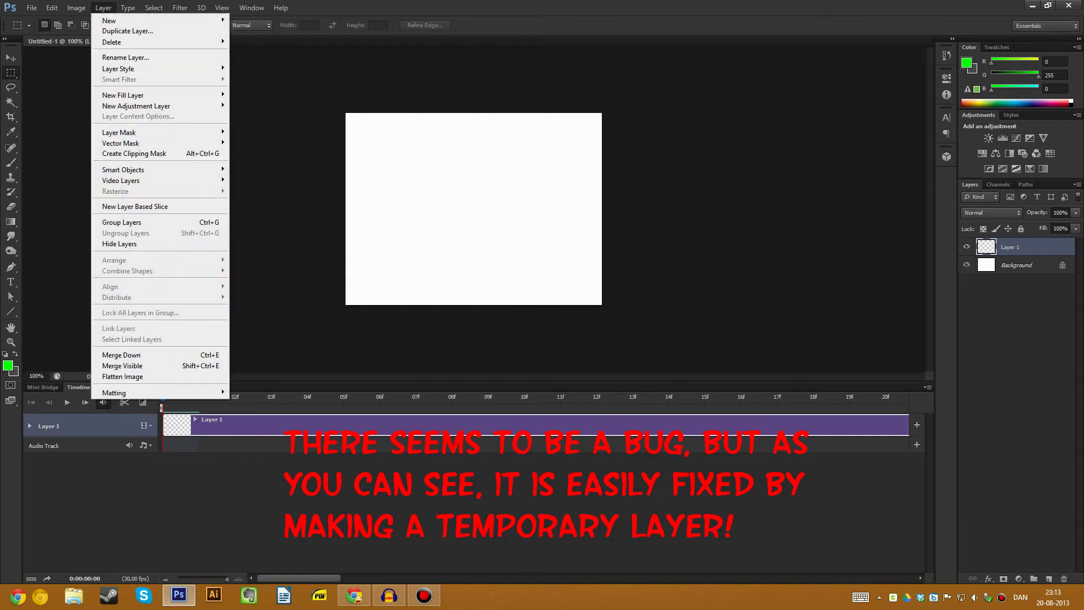
pyautogui.moveTo(120, 180)
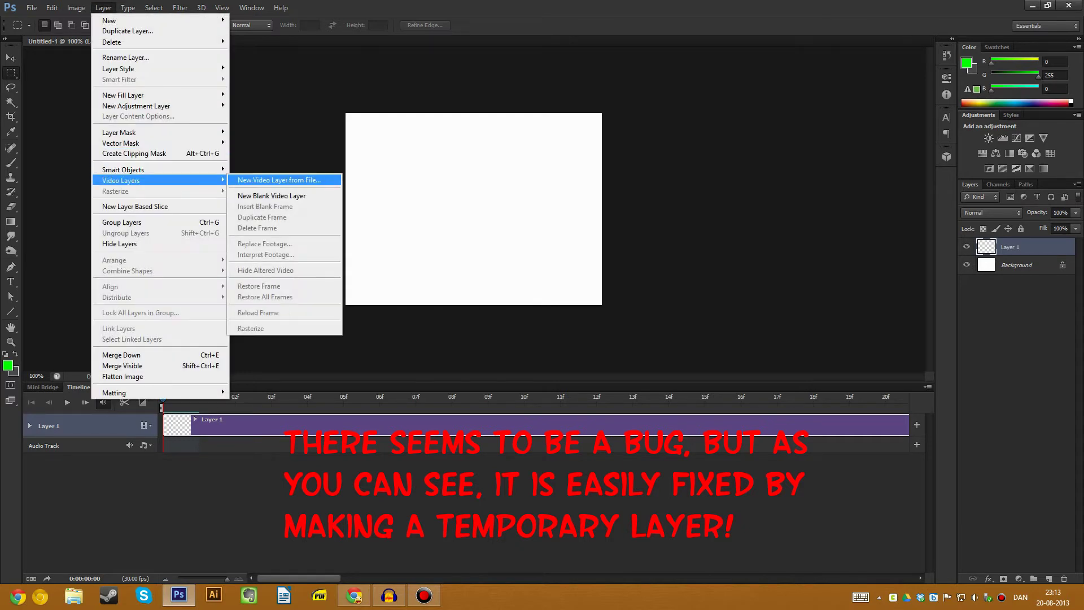
pyautogui.click(265, 196)
pyautogui.moveTo(1010, 265); pyautogui.dragTo(1064, 579)
# Rename the blank video layer to Animation Layer.
pyautogui.doubleClick(1010, 247)
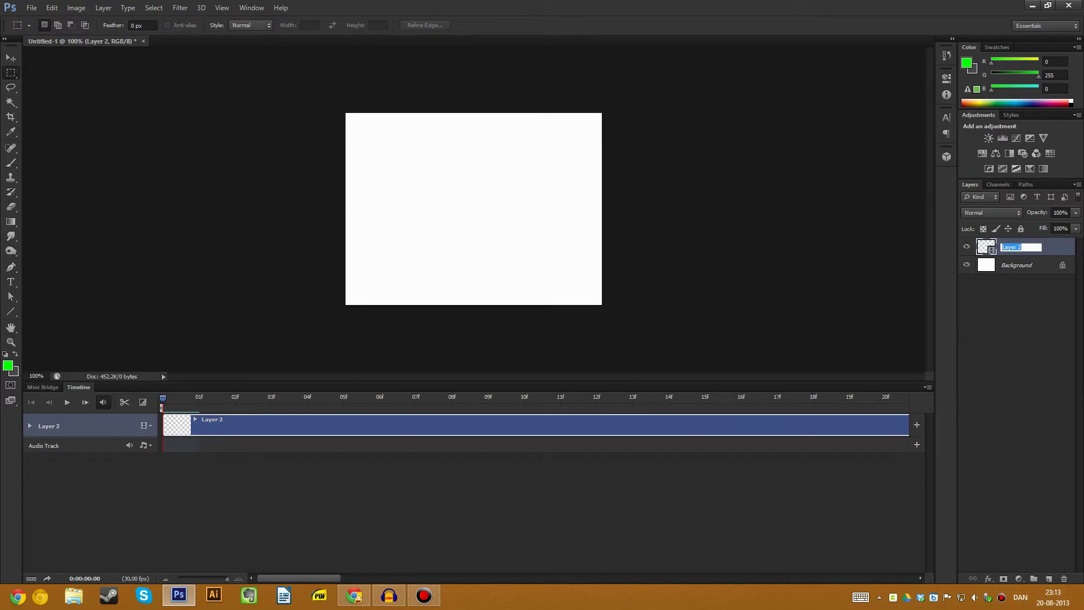
pyautogui.press('Return')
pyautogui.doubleClick(1011, 247)
pyautogui.write('Animation Laye')
pyautogui.press('Return')
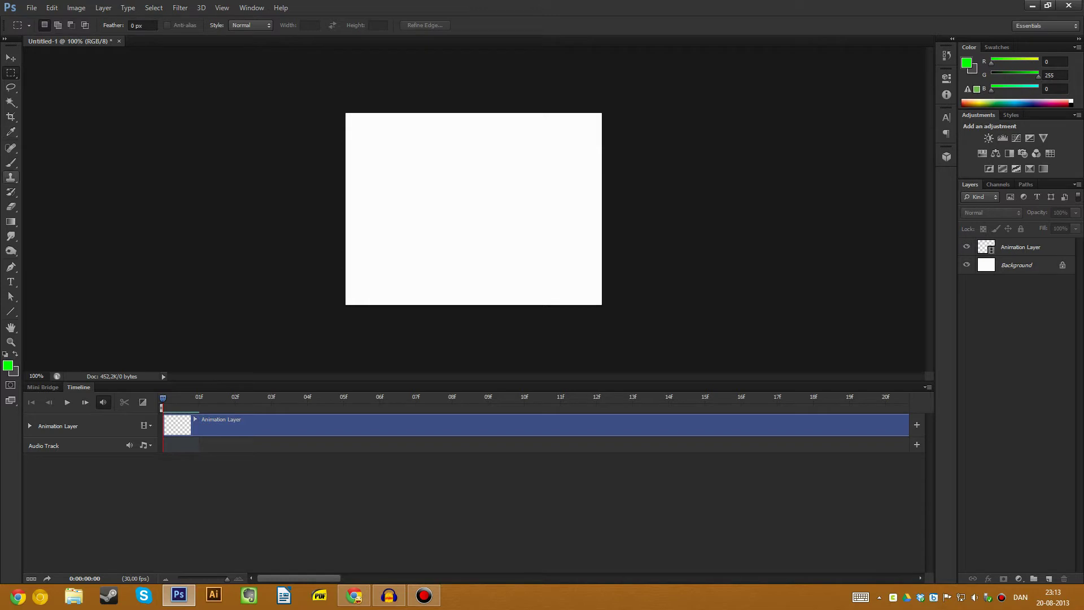
# Paint a black ground line across the lower part of the Background layer with the Brush tool.
pyautogui.click(10, 162)
pyautogui.click(59, 426)
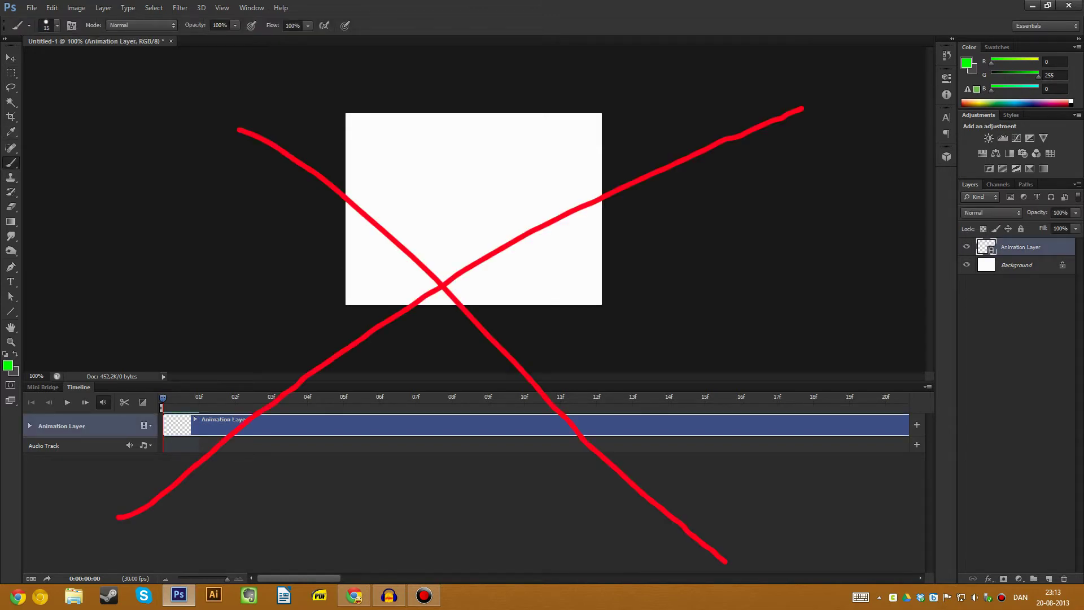
pyautogui.click(1016, 265)
pyautogui.press('d')
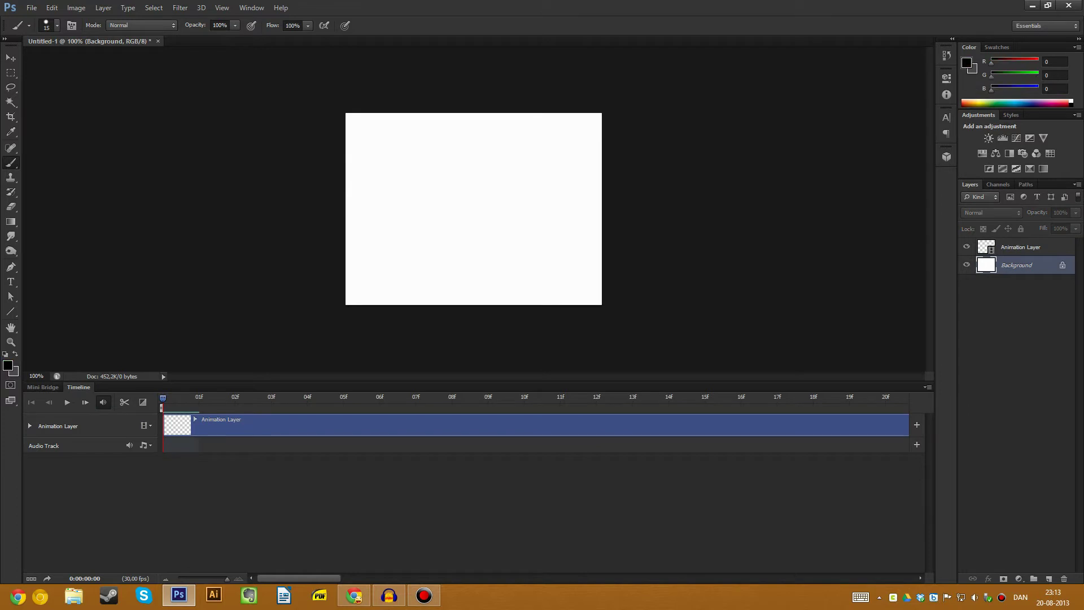
pyautogui.moveTo(352, 292); pyautogui.dragTo(591, 288)
# Paint a standing stick figure with a yellow body and a green head on the first frame of the Animation Layer.
pyautogui.click(1021, 247)
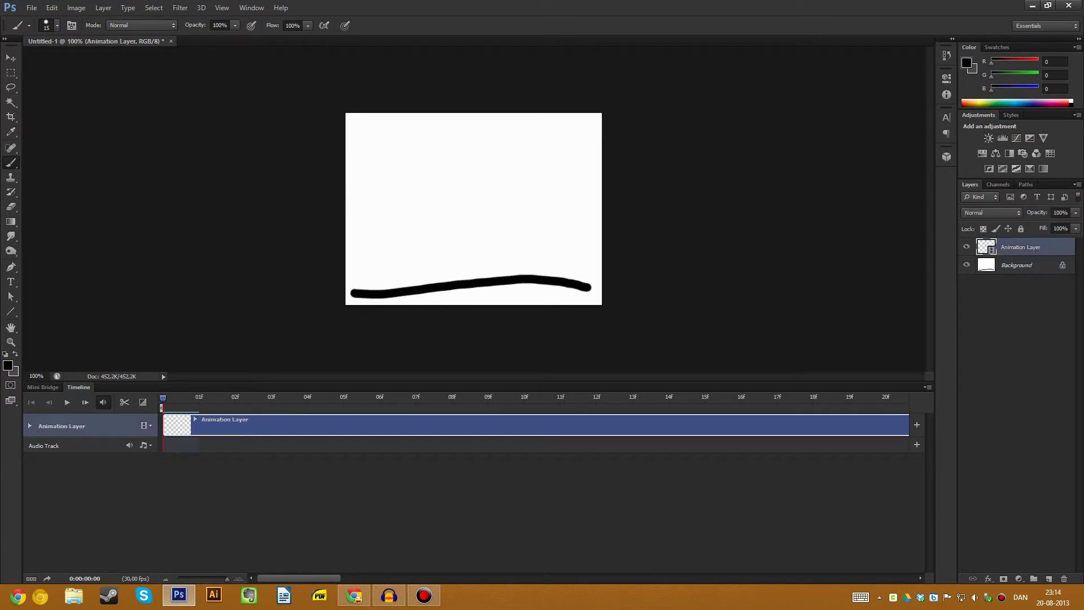
pyautogui.click(979, 102)
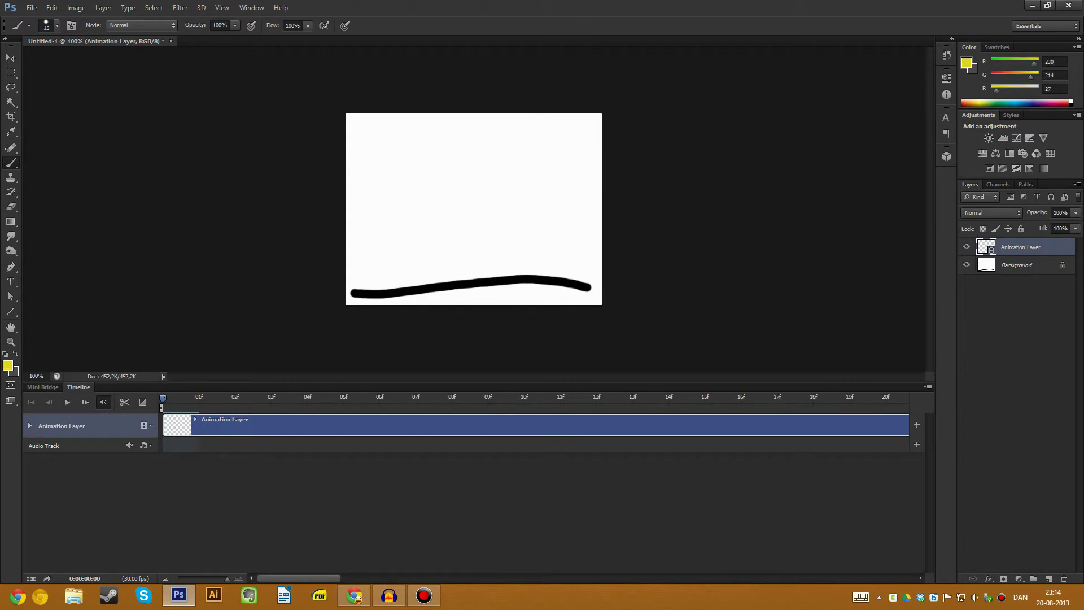
pyautogui.moveTo(444, 278)
pyautogui.mouseDown()
pyautogui.moveTo(481, 228)
pyautogui.moveTo(517, 275)
pyautogui.mouseUp()
pyautogui.moveTo(480, 225)
pyautogui.mouseDown()
pyautogui.moveTo(483, 179)
pyautogui.moveTo(451, 219)
pyautogui.mouseUp()
pyautogui.moveTo(485, 176); pyautogui.dragTo(526, 222)
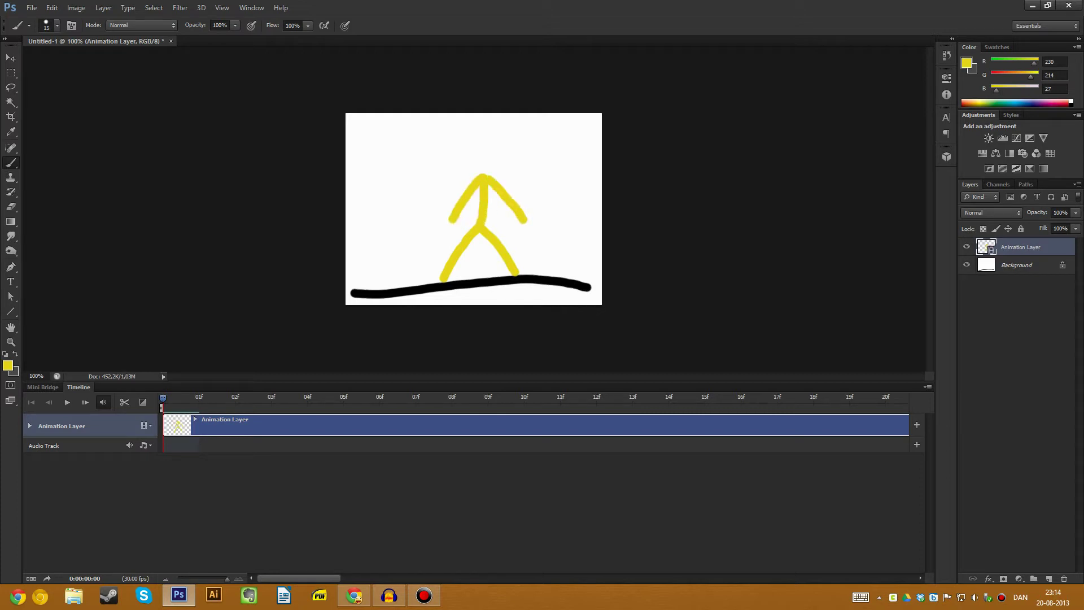
pyautogui.write('9')
pyautogui.moveTo(483, 171)
pyautogui.mouseDown()
pyautogui.moveTo(491, 159)
pyautogui.moveTo(479, 164)
pyautogui.mouseUp()
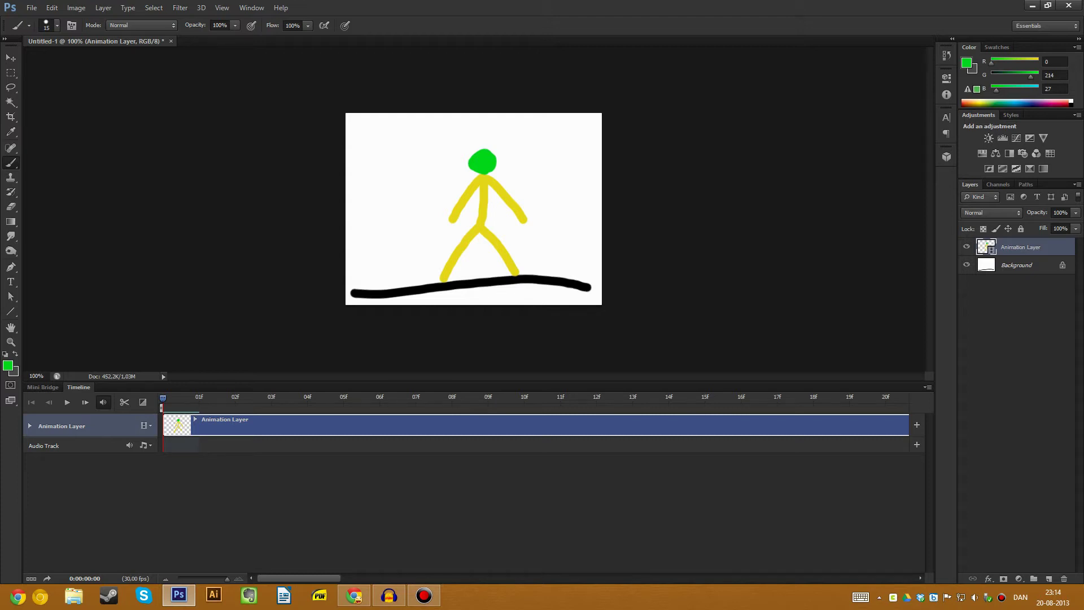
# Step back and forth between the first two frames and play the animation to compare the figure with the static background.
pyautogui.press('pagedown')
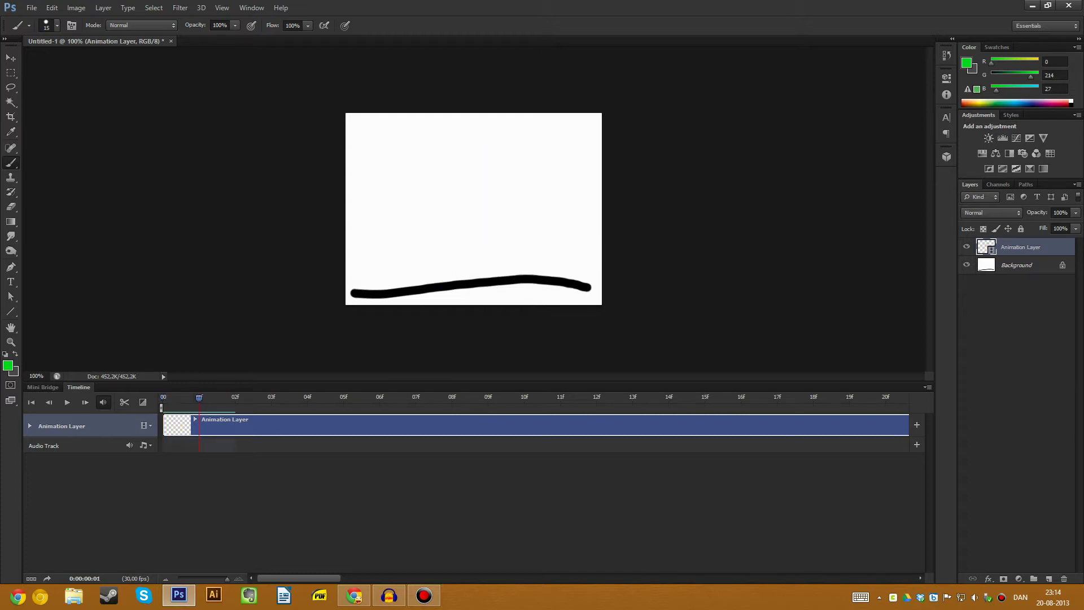
pyautogui.press('pageup')
pyautogui.press('pagedown')
pyautogui.press('pageup')
pyautogui.press('pagedown')
pyautogui.press('pageup')
pyautogui.press('space')
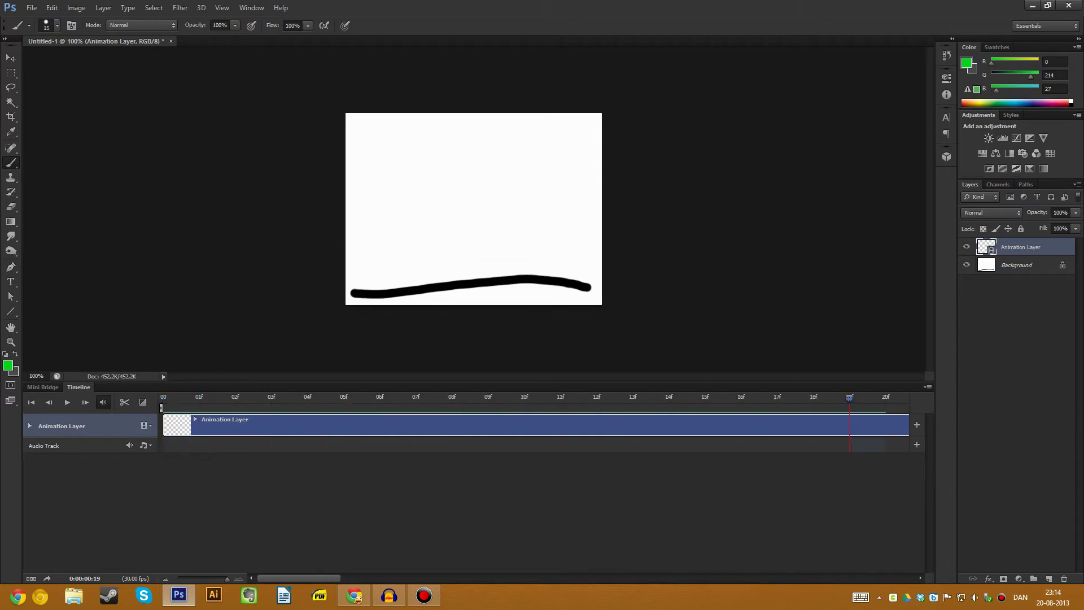
pyautogui.press('space')
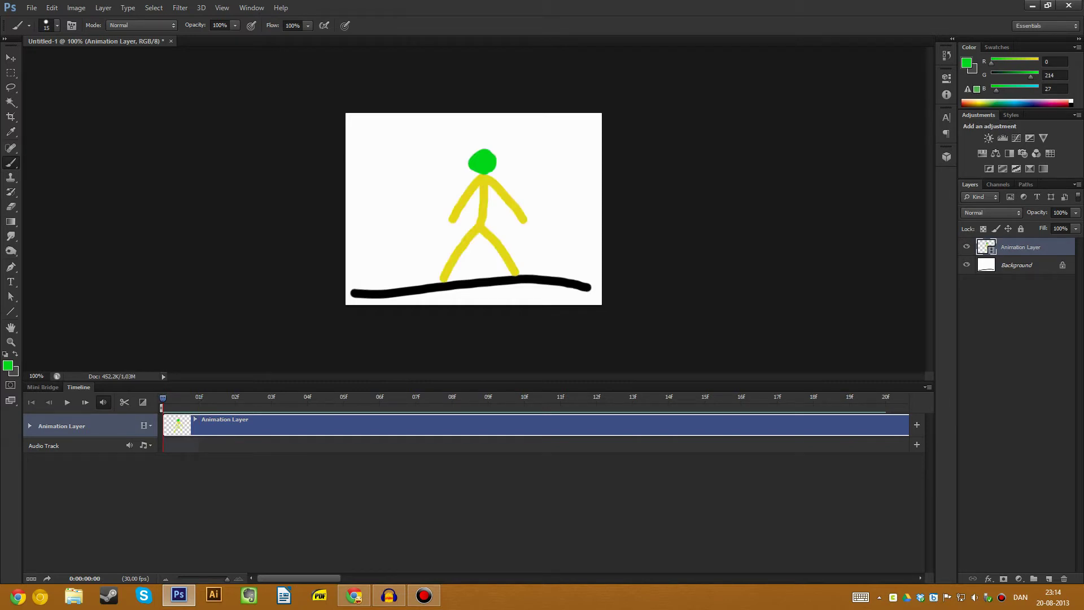
pyautogui.press('Right')
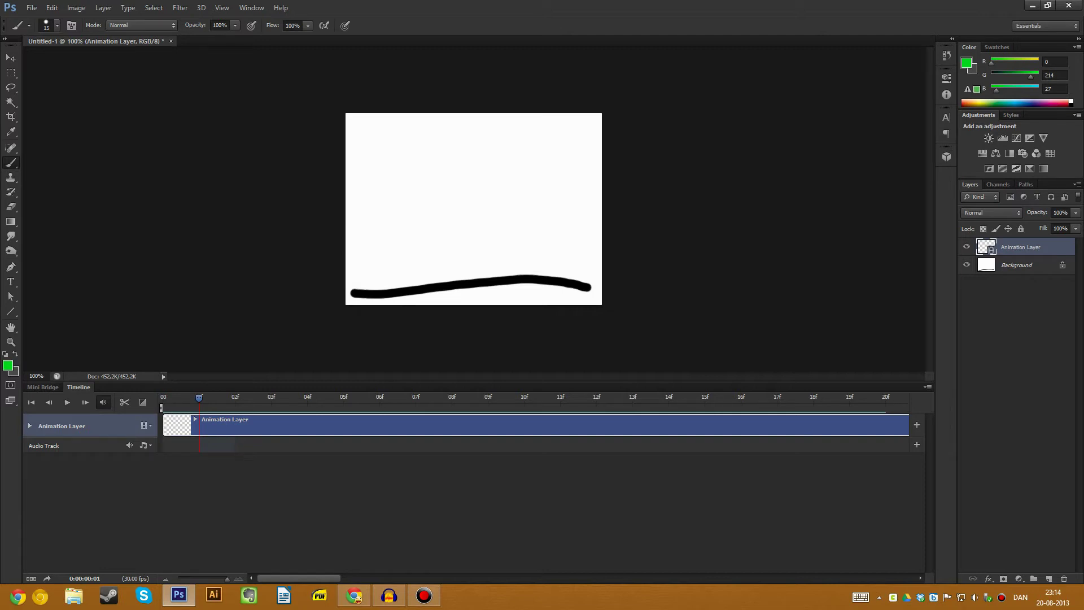
pyautogui.press('Left')
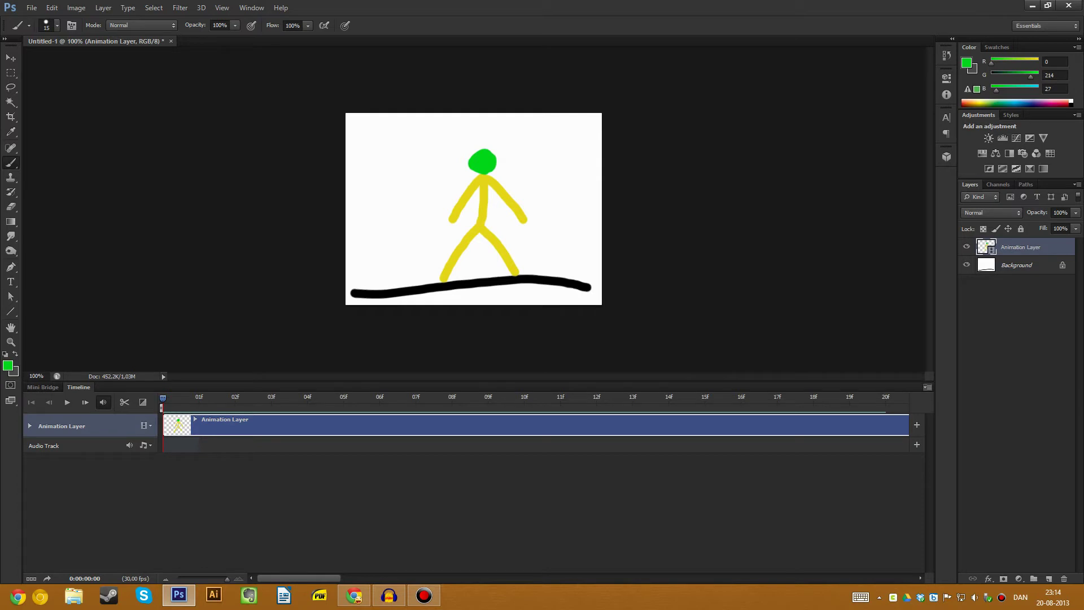
# Enable onion skins on the timeline with 1 frame before, 1 frame after, 50% maximum opacity and Multiply blending.
pyautogui.click(928, 387)
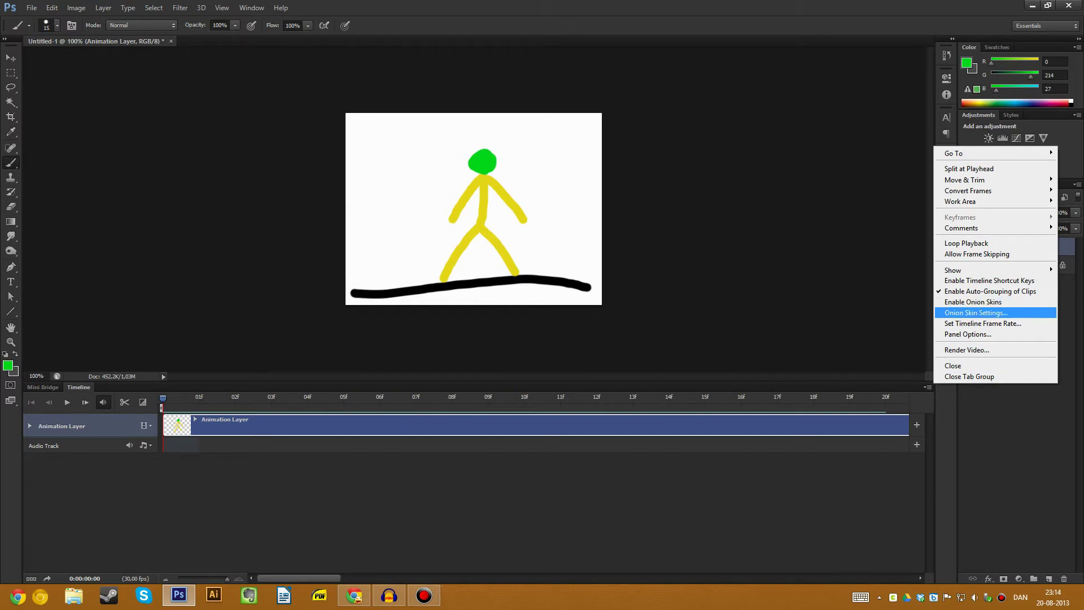
pyautogui.press('Return')
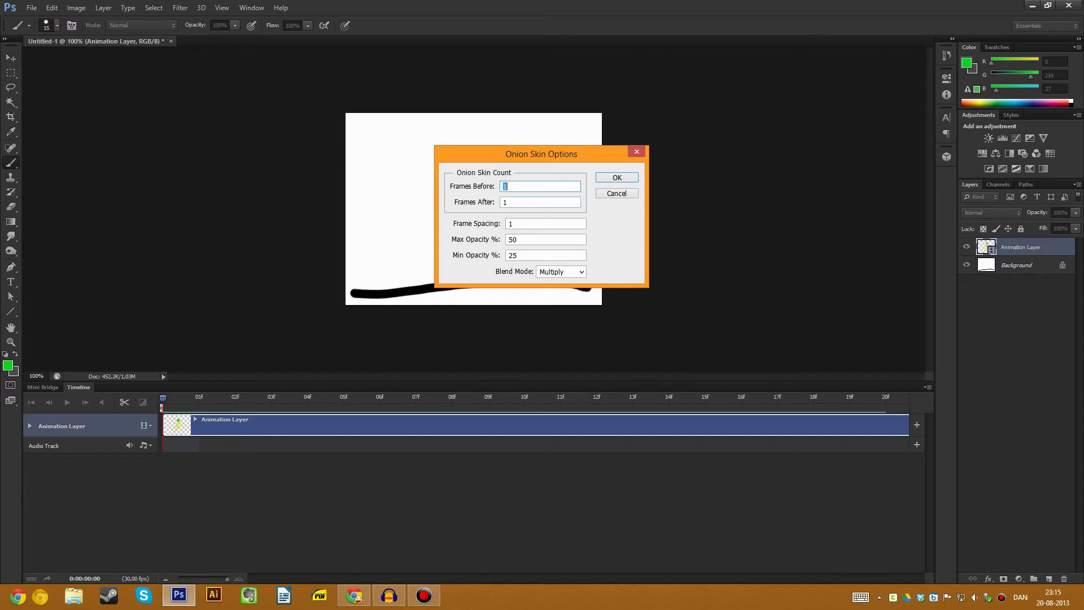
pyautogui.press('Return')
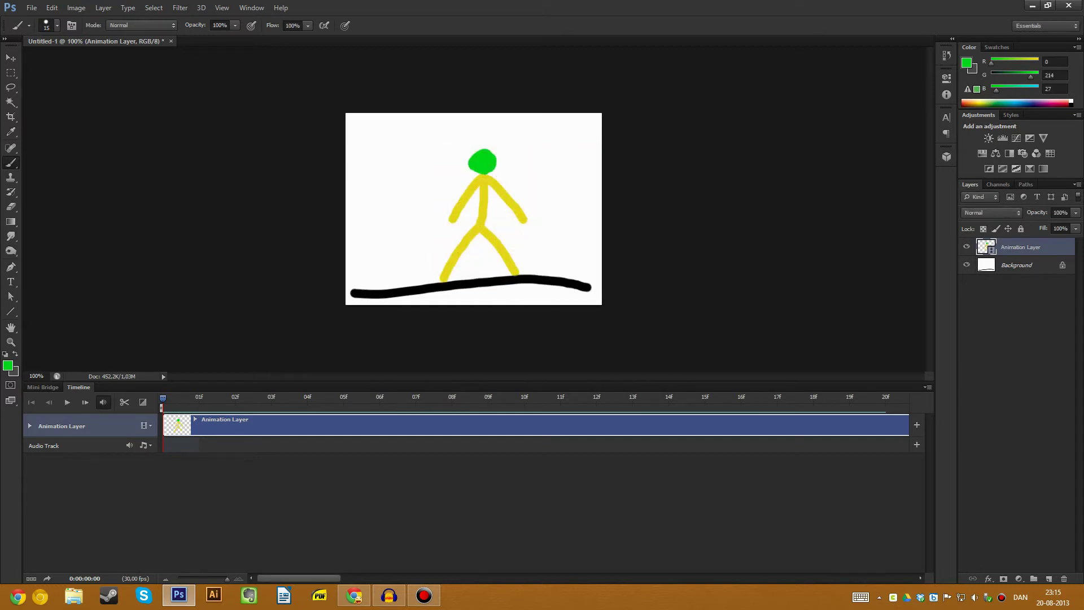
# Paint a crouching stick figure with a yellow body (red value 255) and a green head (red value 0) on the Animation Layer's second frame.
pyautogui.press('Right')
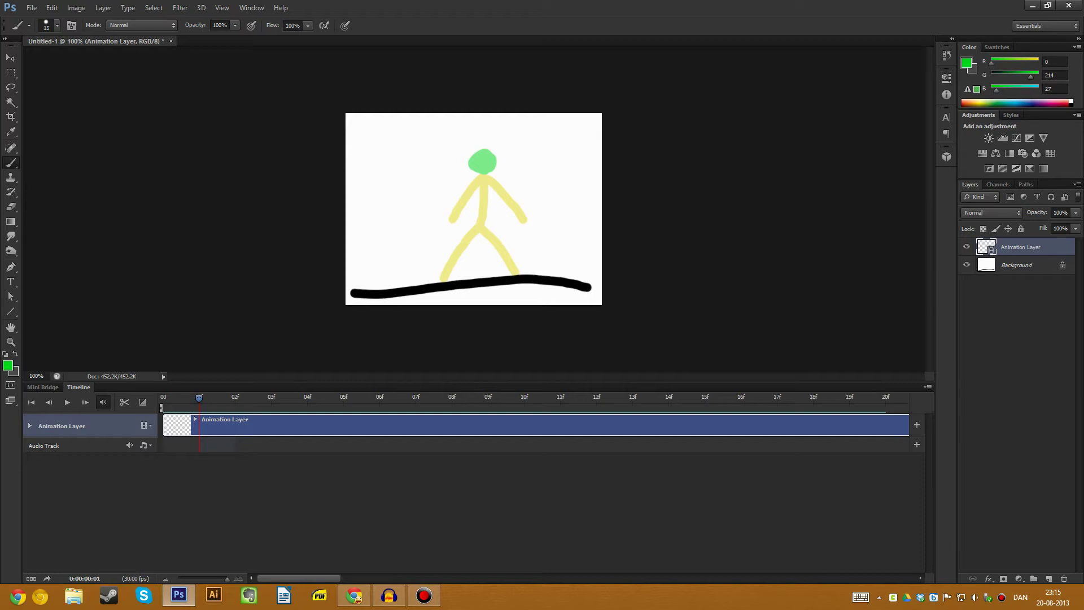
pyautogui.write('255')
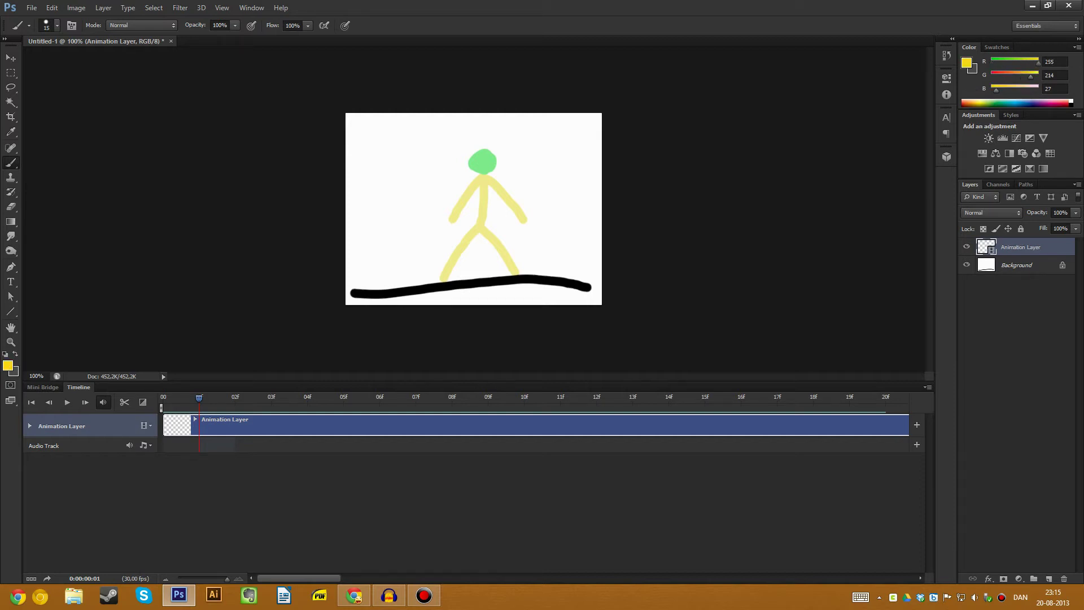
pyautogui.moveTo(441, 280)
pyautogui.mouseDown()
pyautogui.moveTo(422, 235)
pyautogui.moveTo(467, 245)
pyautogui.moveTo(471, 188)
pyautogui.moveTo(420, 203)
pyautogui.moveTo(490, 201)
pyautogui.moveTo(502, 228)
pyautogui.moveTo(477, 248)
pyautogui.moveTo(517, 276)
pyautogui.mouseUp()
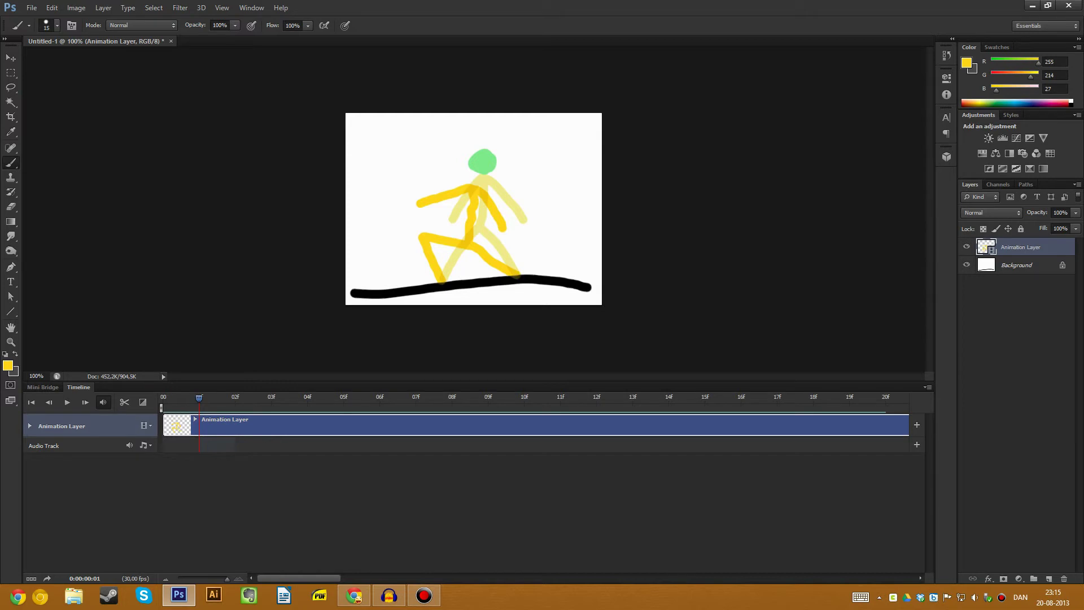
pyautogui.write('0')
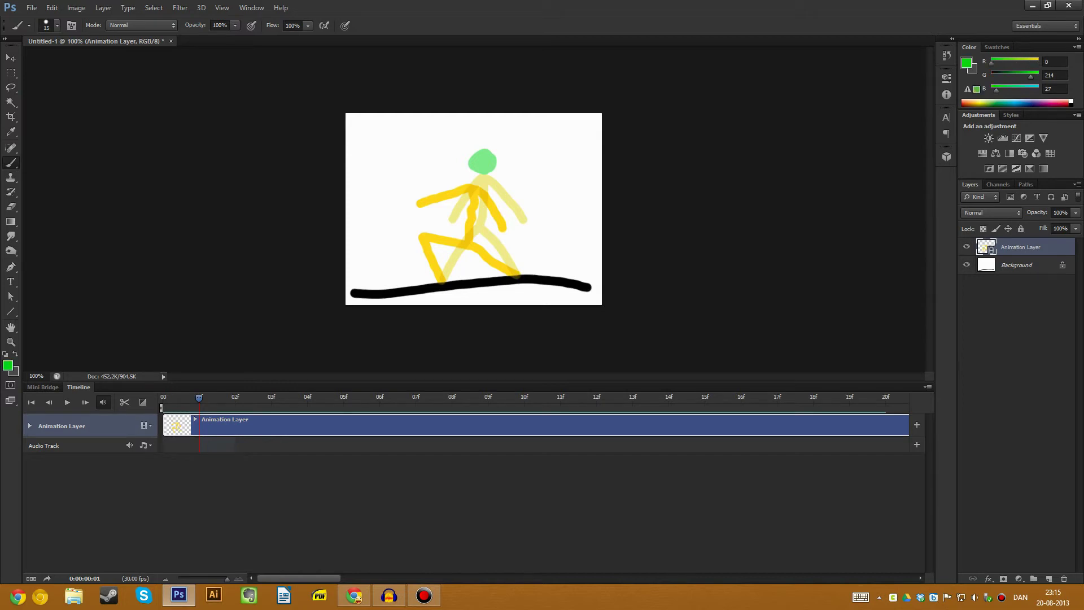
pyautogui.moveTo(482, 182)
pyautogui.mouseDown()
pyautogui.moveTo(469, 163)
pyautogui.moveTo(490, 163)
pyautogui.moveTo(478, 168)
pyautogui.mouseUp()
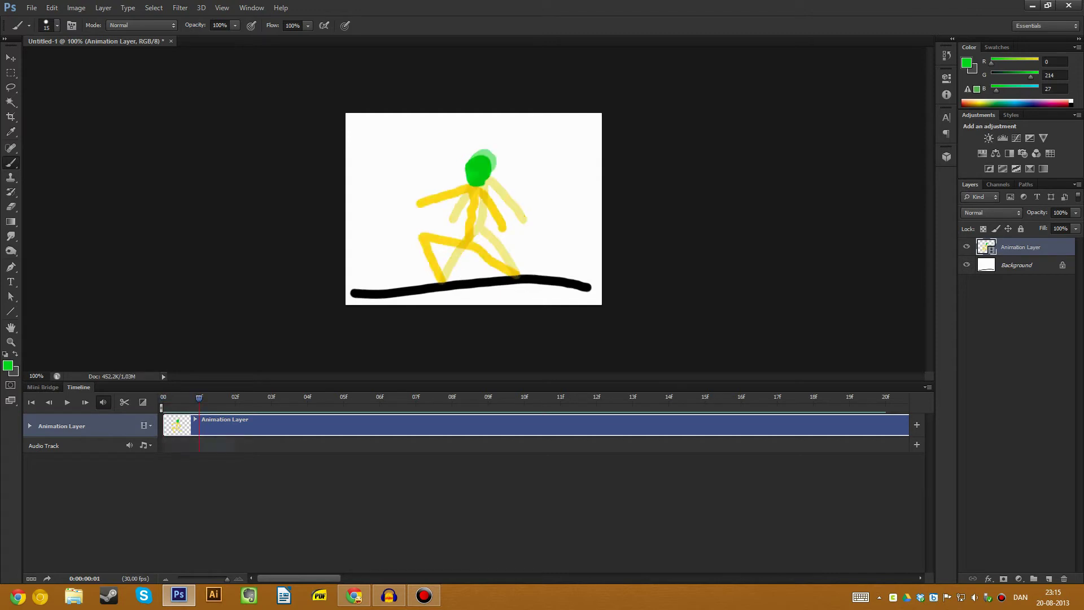
# Convert the video timeline to a frame animation and undo the conversion.
pyautogui.press('Left')
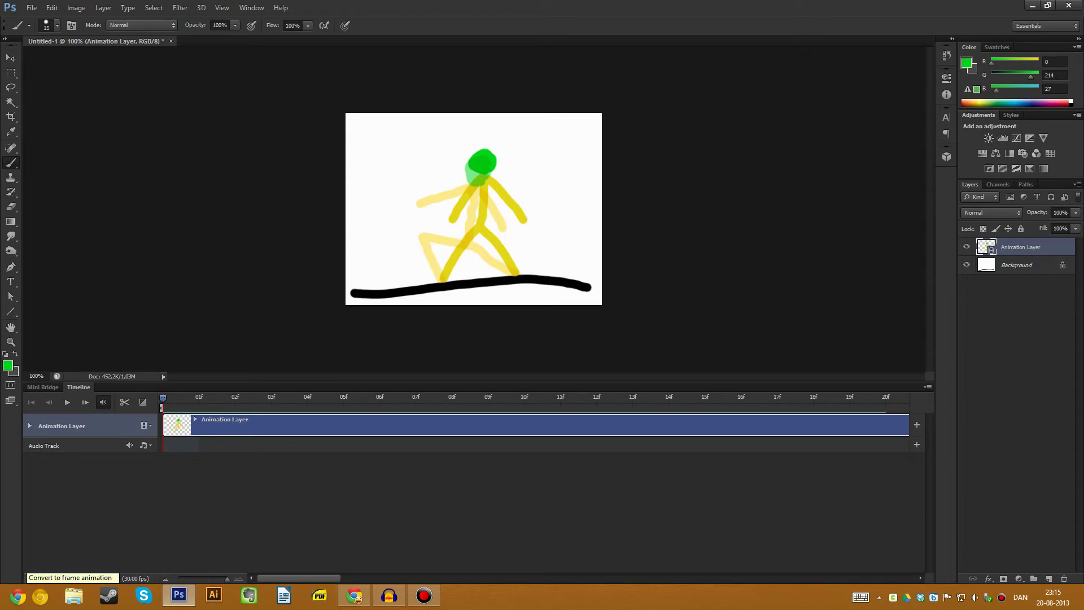
pyautogui.click(32, 578)
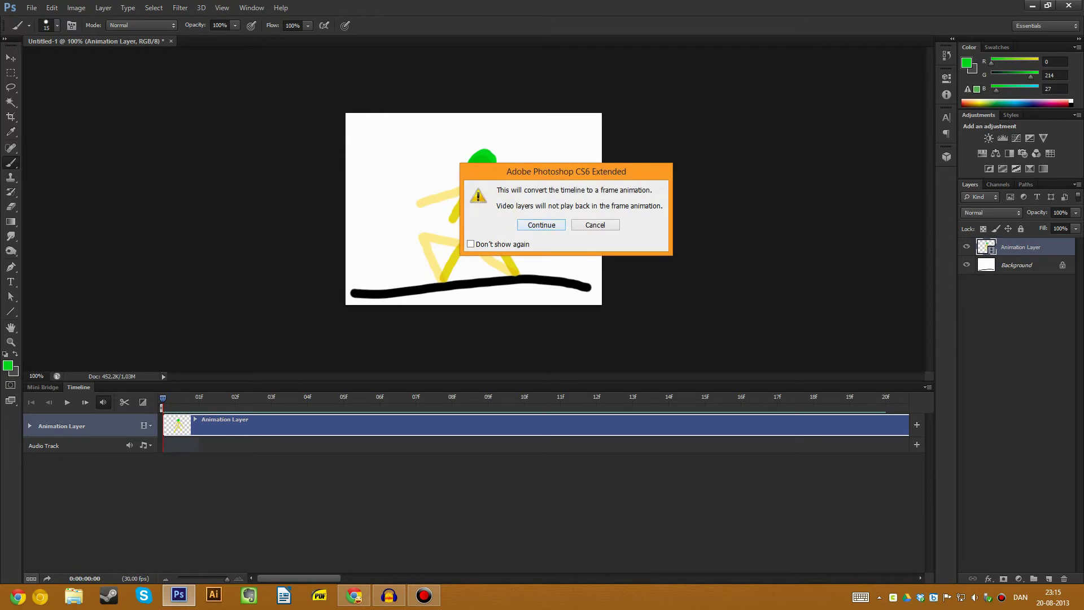
pyautogui.click(541, 224)
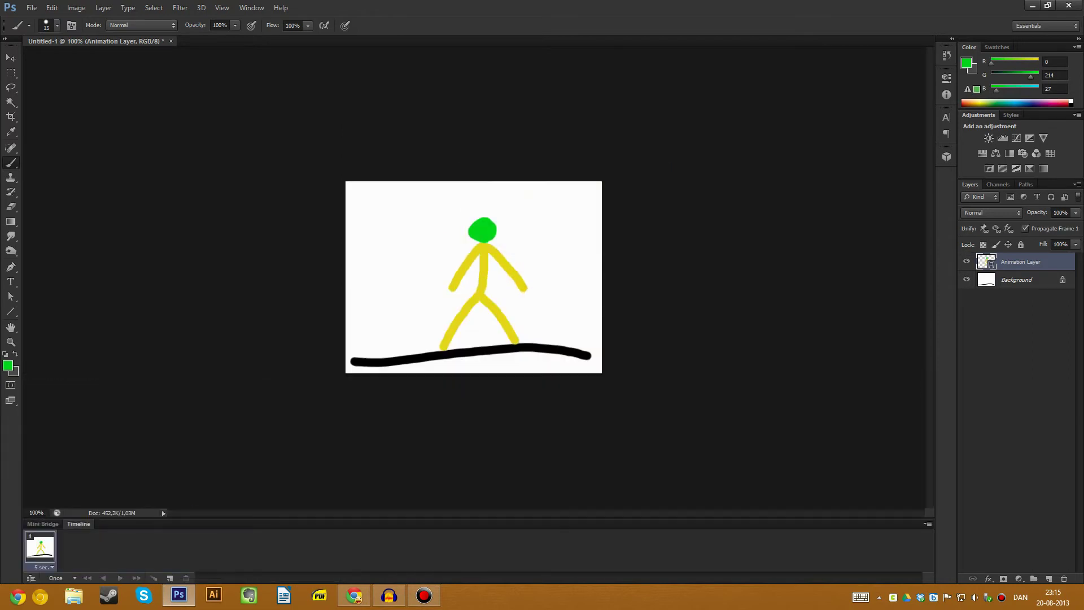
pyautogui.hotkey('ctrl', 'z')
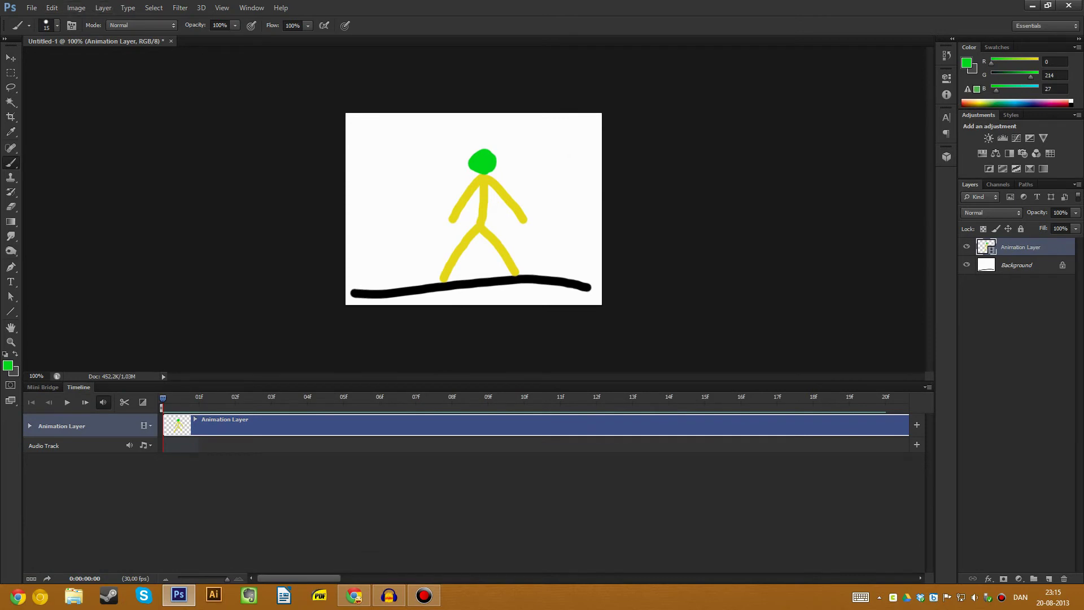
# Insert a blank video frame between the two drawn frames of the Animation Layer and step through the frames to check its place.
pyautogui.press('Right')
pyautogui.press('Left')
pyautogui.click(103, 7)
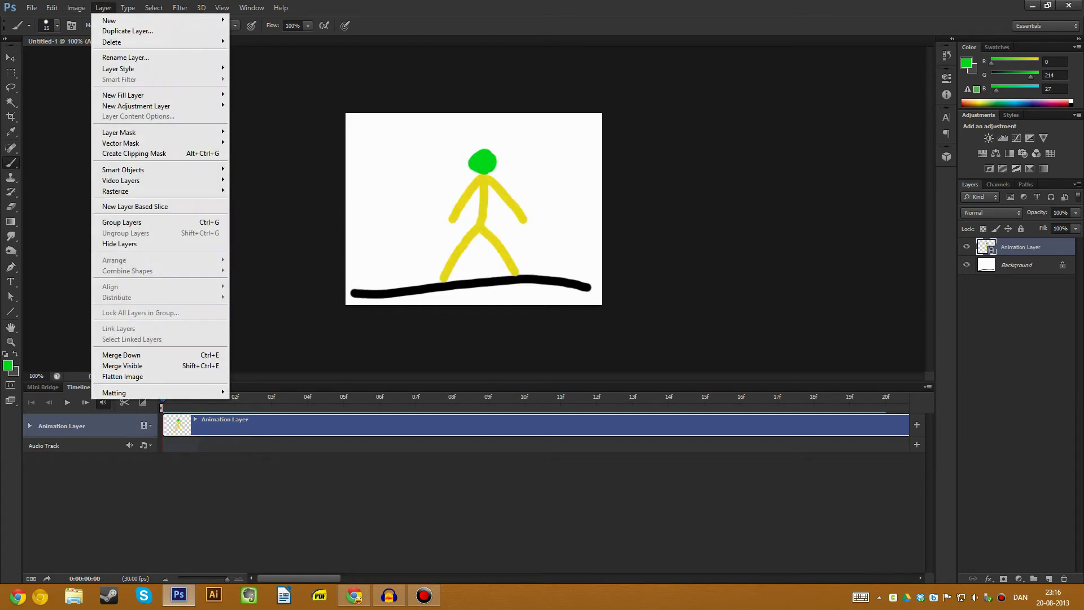
pyautogui.moveTo(141, 180)
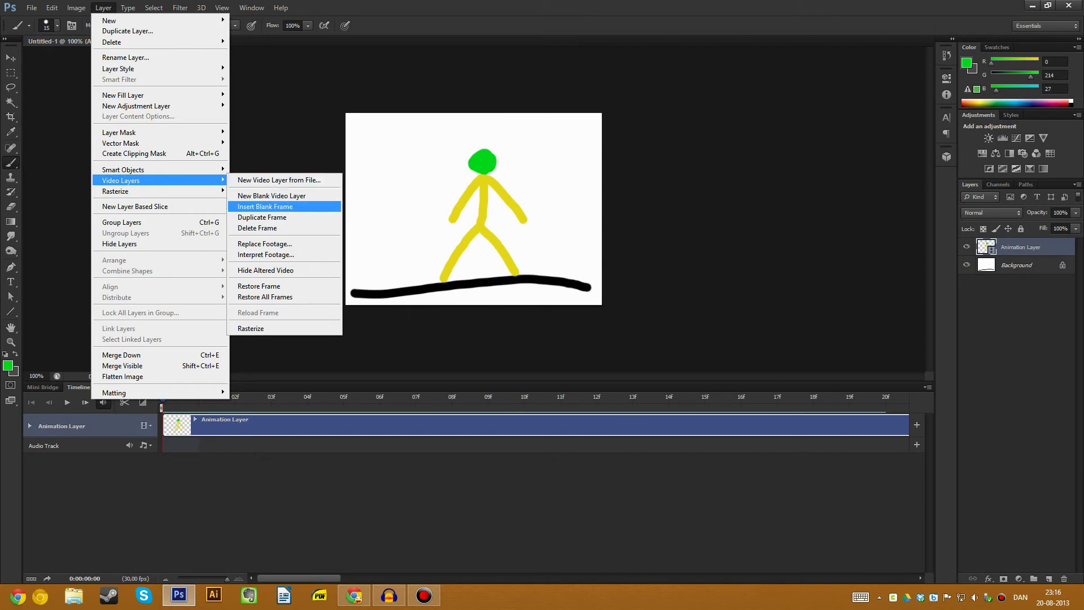
pyautogui.click(266, 206)
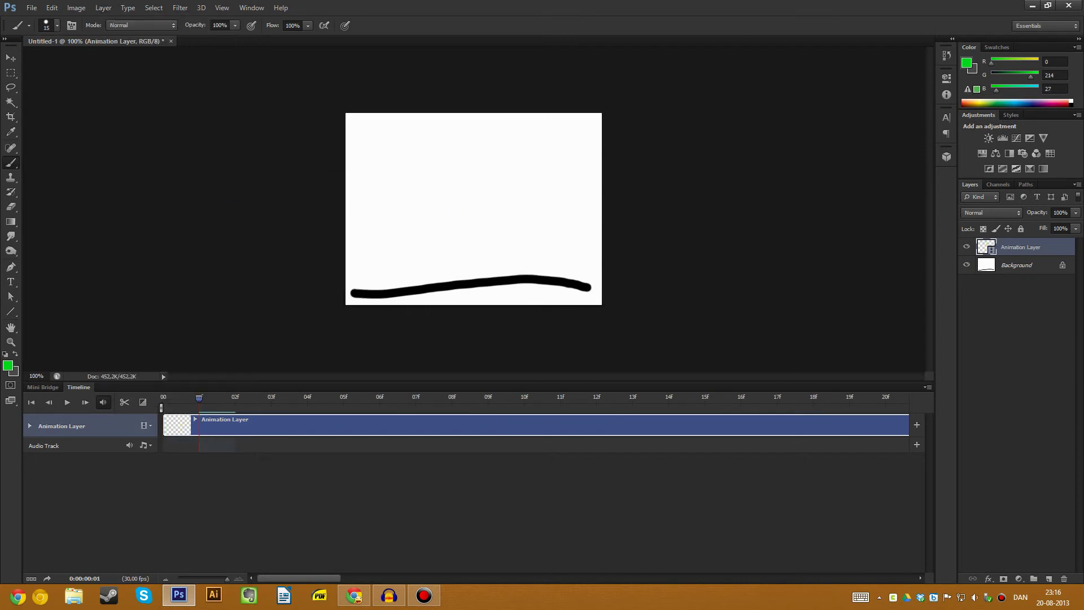
pyautogui.press('Left')
pyautogui.press('Right')
pyautogui.press('Left')
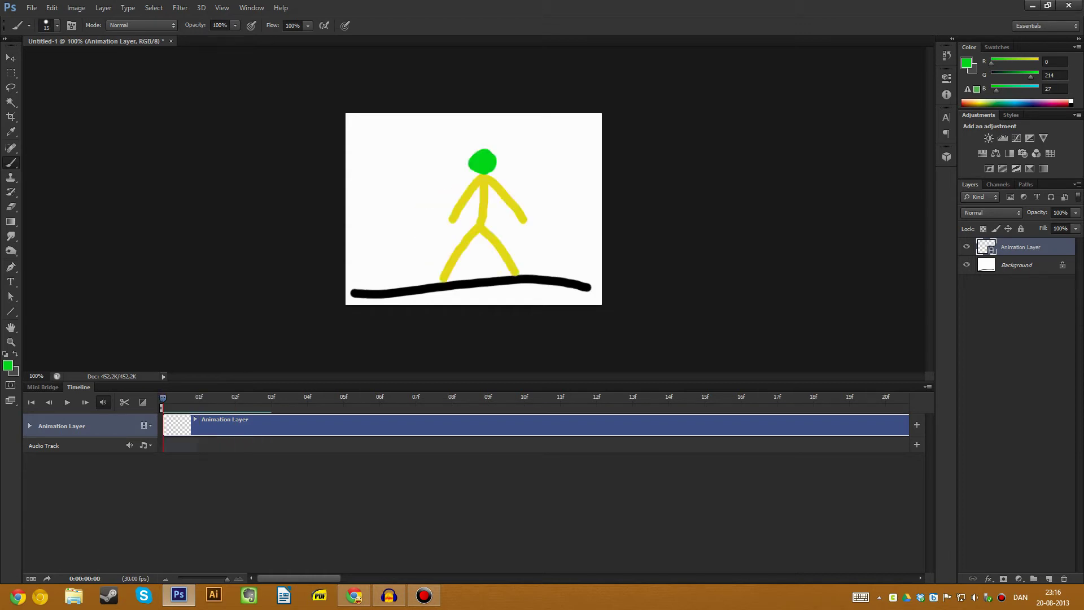
pyautogui.press('Right')
pyautogui.press('Right')
pyautogui.press('Left')
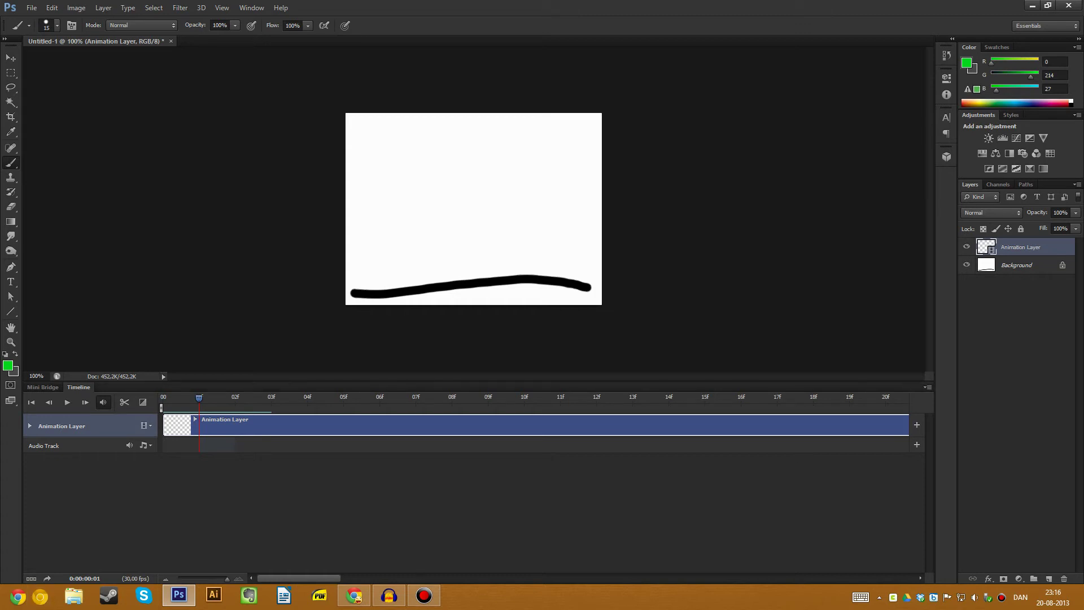
# Enable onion skins again with 1 frame before, 1 frame after, 50% maximum opacity, 25% minimum opacity and Multiply blending.
pyautogui.click(928, 387)
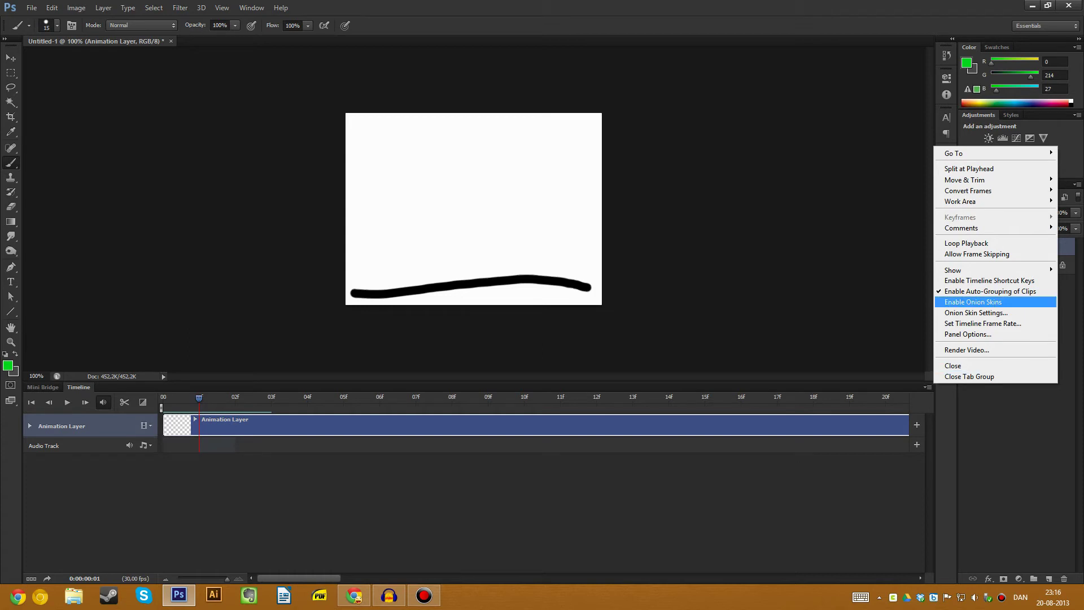
pyautogui.click(976, 312)
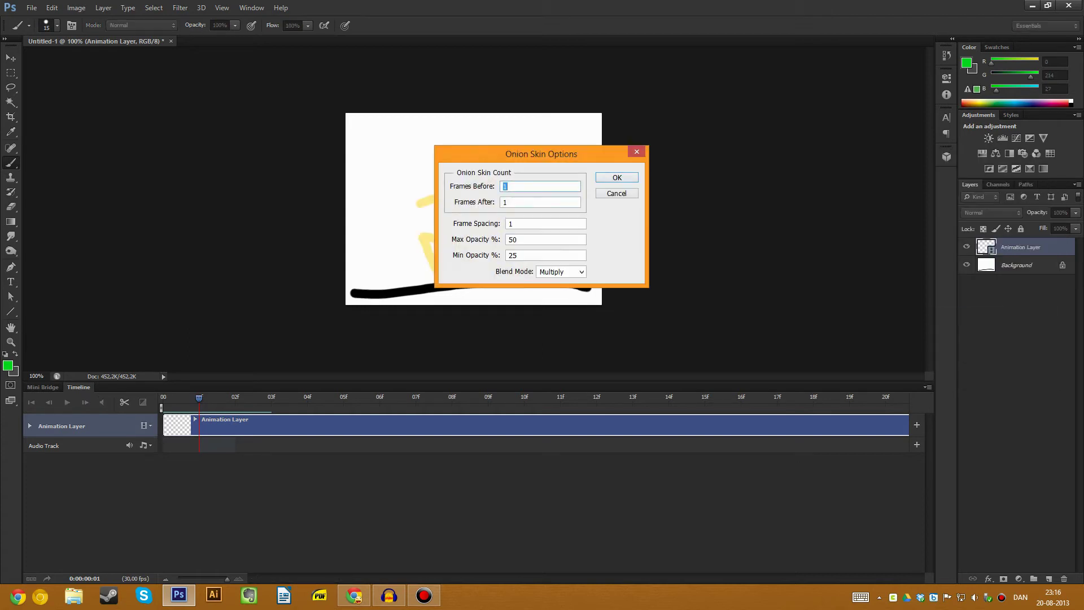
pyautogui.press('Return')
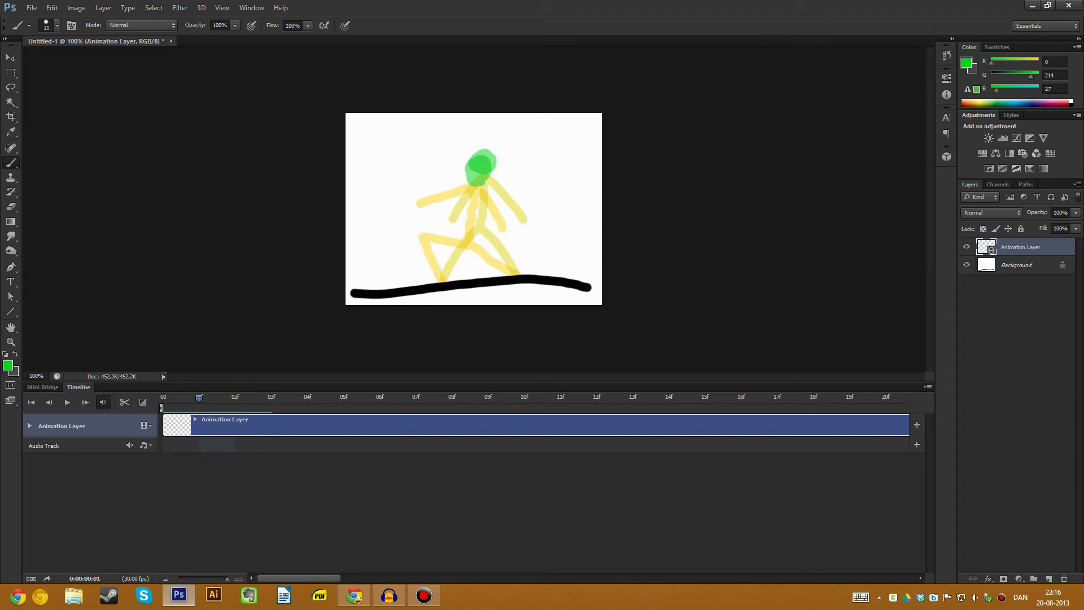
# Paint an in-between stick figure with a green head and yellow body on the blank middle frame, midway between the two onion-skinned poses.
pyautogui.moveTo(479, 177)
pyautogui.mouseDown()
pyautogui.moveTo(475, 162)
pyautogui.moveTo(485, 169)
pyautogui.mouseUp()
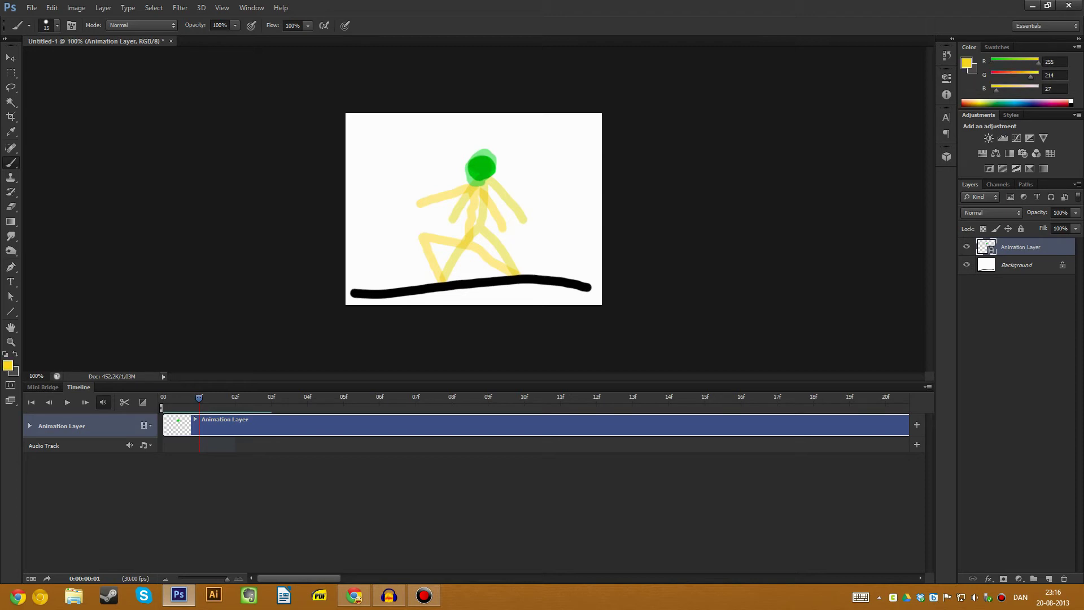
pyautogui.moveTo(479, 180)
pyautogui.mouseDown()
pyautogui.moveTo(479, 237)
pyautogui.moveTo(515, 274)
pyautogui.mouseUp()
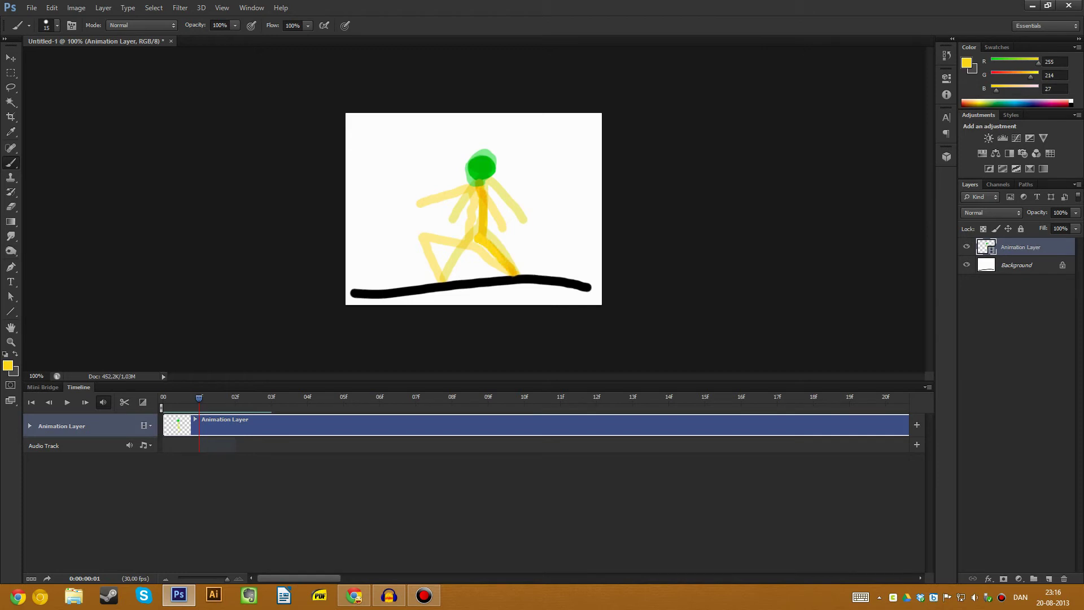
pyautogui.moveTo(479, 240)
pyautogui.mouseDown()
pyautogui.moveTo(442, 244)
pyautogui.moveTo(444, 281)
pyautogui.mouseUp()
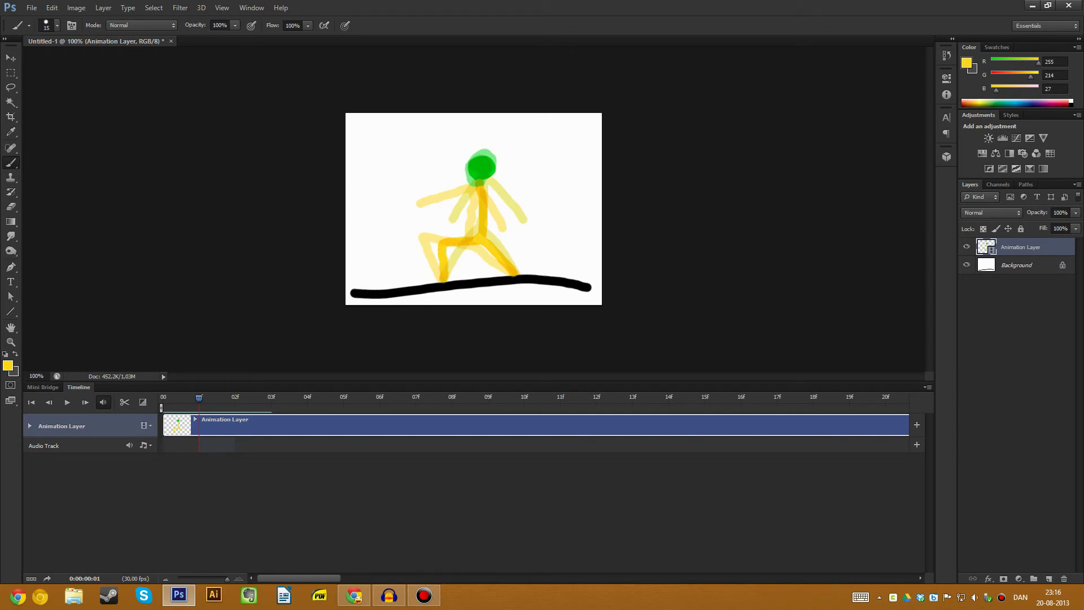
pyautogui.moveTo(476, 186)
pyautogui.mouseDown()
pyautogui.moveTo(441, 210)
pyautogui.moveTo(493, 199)
pyautogui.moveTo(514, 220)
pyautogui.mouseUp()
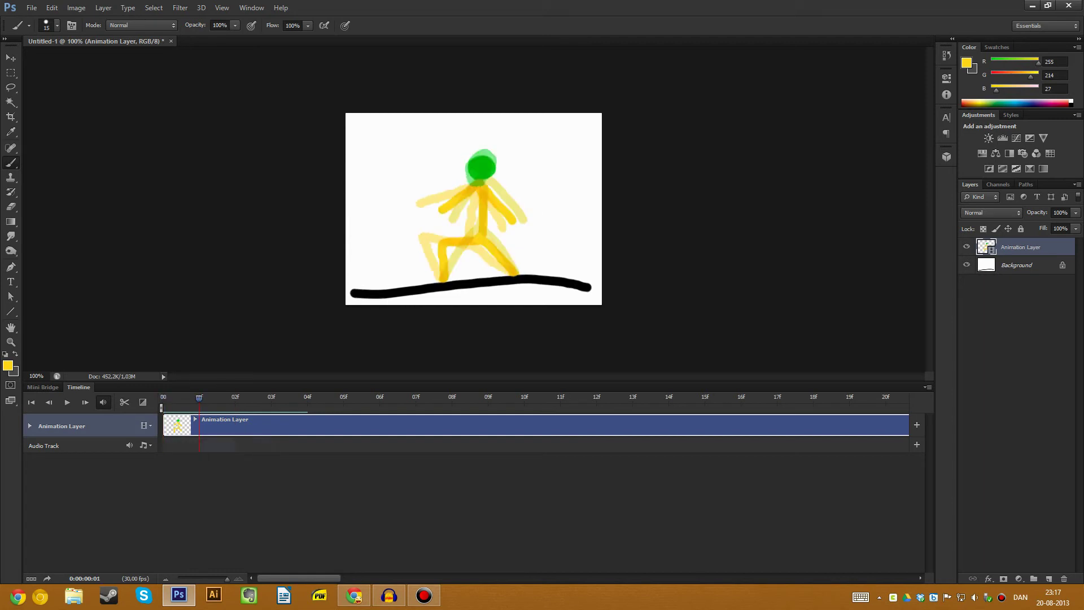
# Return to the first frame and turn off onion skins on the timeline.
pyautogui.press('space')
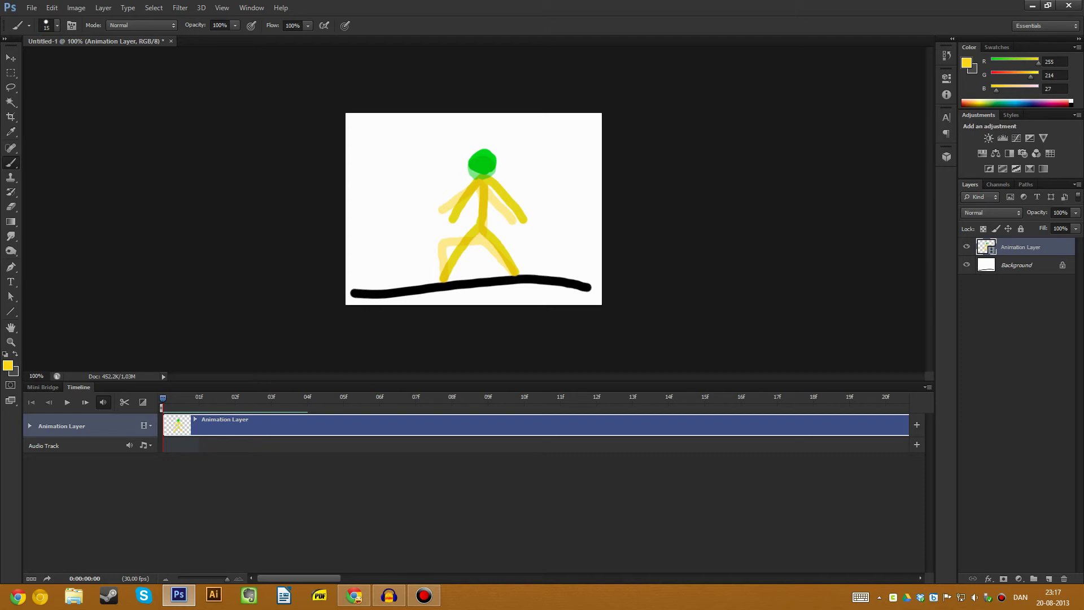
pyautogui.click(928, 387)
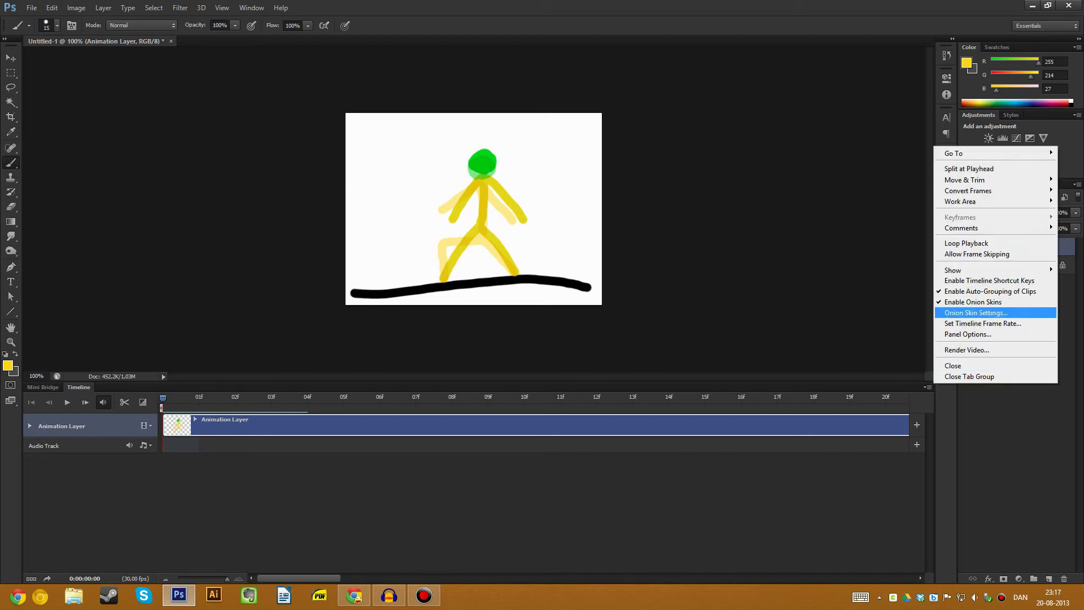
pyautogui.press('Up')
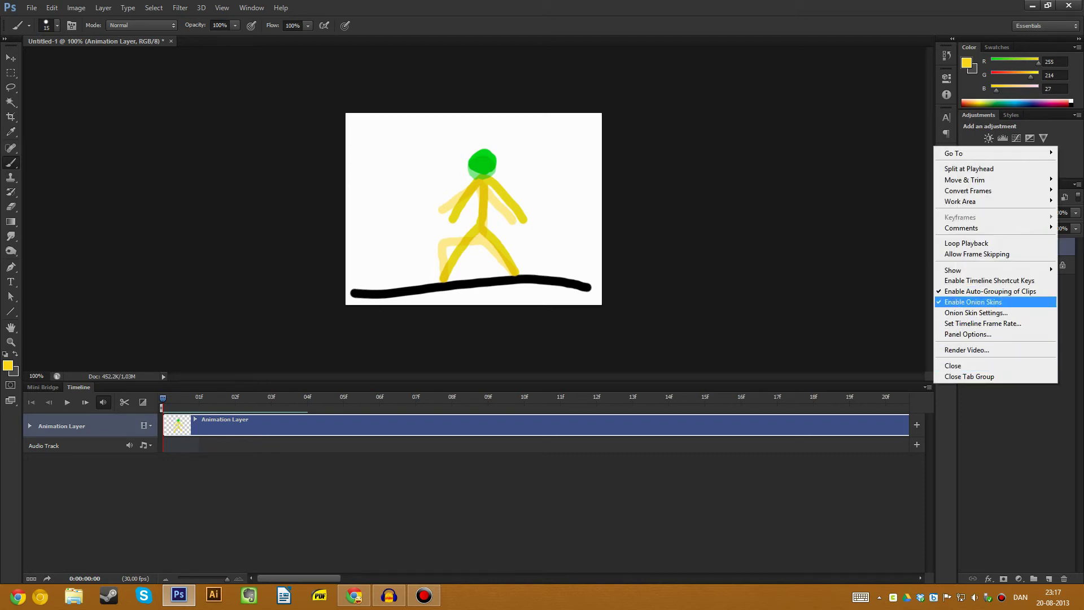
pyautogui.press('Return')
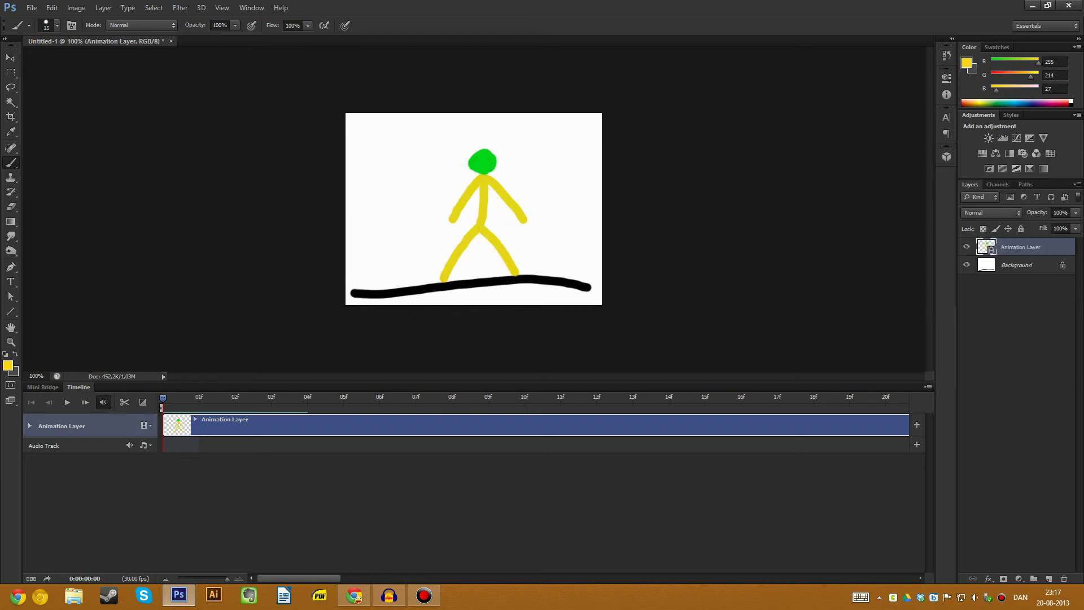
# Step back and forth through the three drawn frames to examine the crouching motion, ending on the first frame.
pyautogui.press('Right')
pyautogui.press('Left')
pyautogui.press('Right')
pyautogui.press('Left')
pyautogui.press('Right')
pyautogui.press('Left')
pyautogui.press('Right')
pyautogui.press('Right')
pyautogui.press('Right')
pyautogui.press('Left')
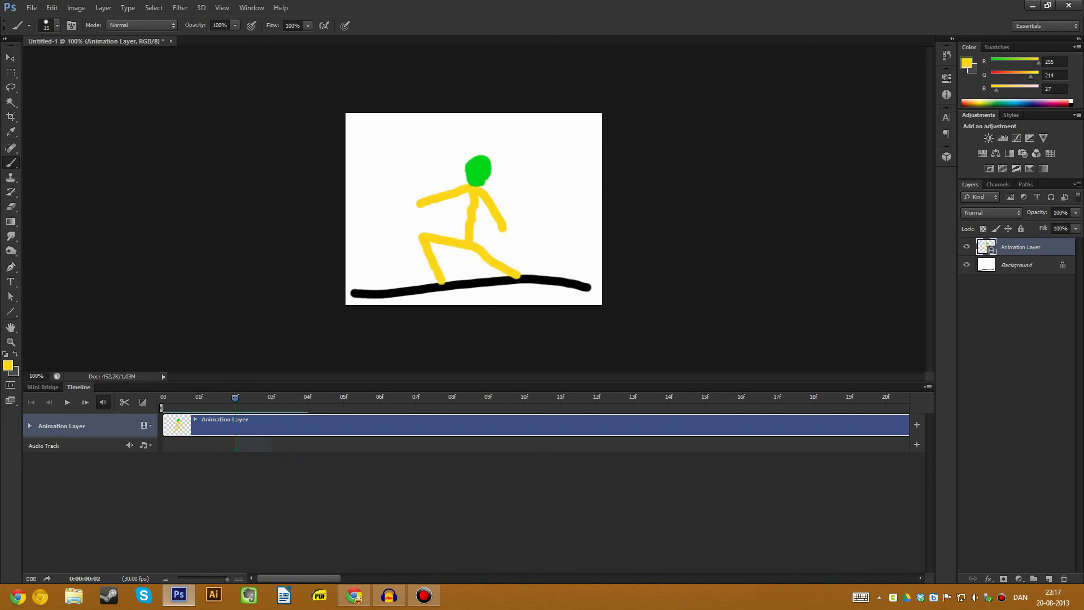
pyautogui.press('Left')
pyautogui.press('Left')
pyautogui.press('Right')
pyautogui.press('Right')
pyautogui.press('Right')
pyautogui.press('Left')
pyautogui.press('Right')
pyautogui.press('Left')
pyautogui.press('Left')
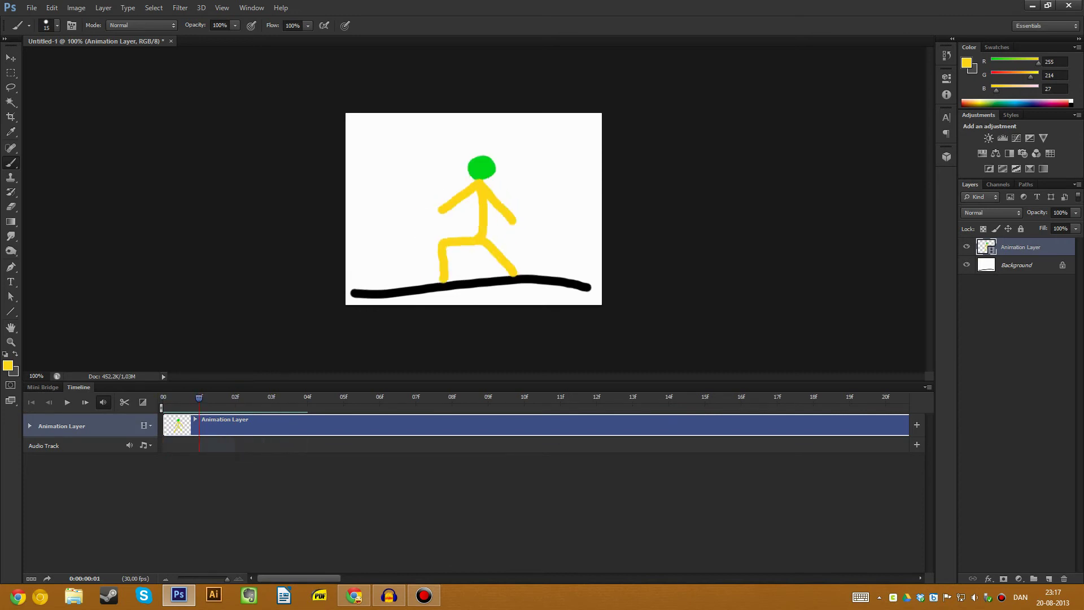
pyautogui.press('Right')
pyautogui.press('Right')
pyautogui.press('Left')
pyautogui.press('Left')
pyautogui.press('Left')
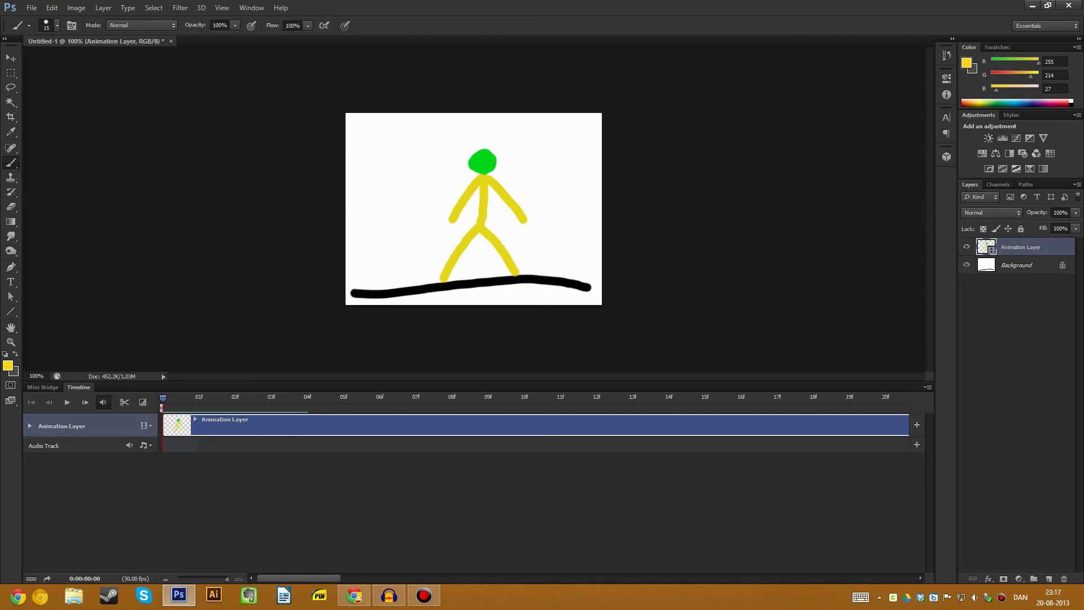
# Review the Render Video export settings with the QuickTime format and close them without rendering.
pyautogui.click(32, 8)
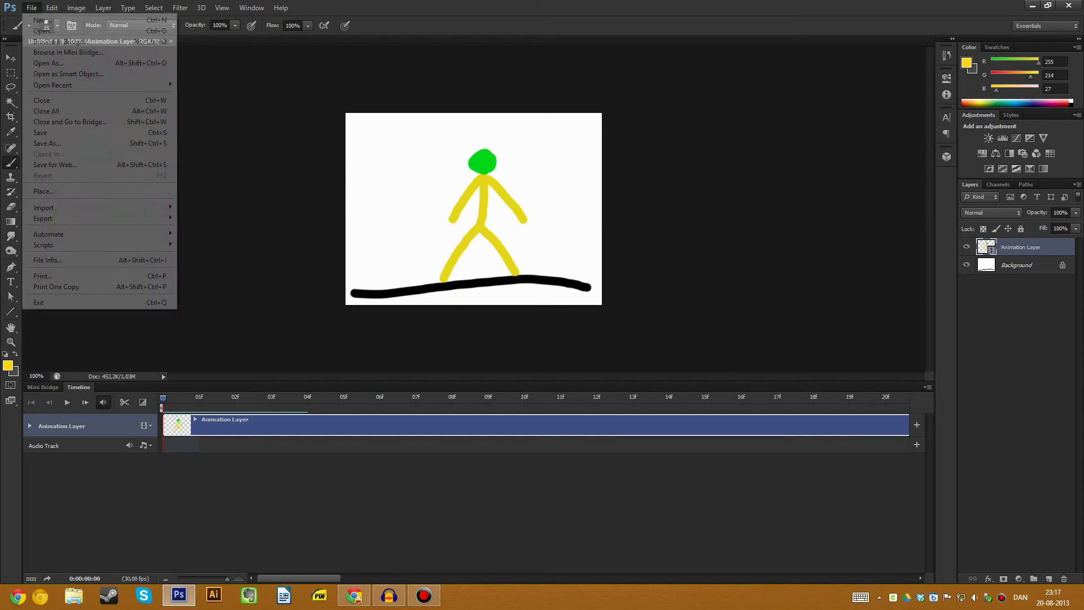
pyautogui.moveTo(113, 218)
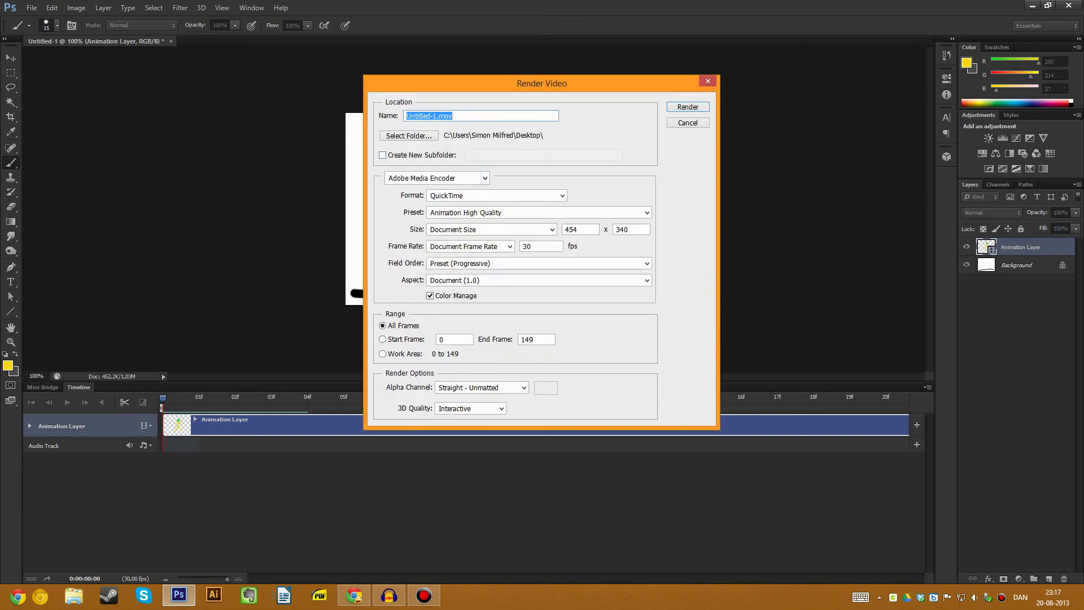
pyautogui.click(562, 195)
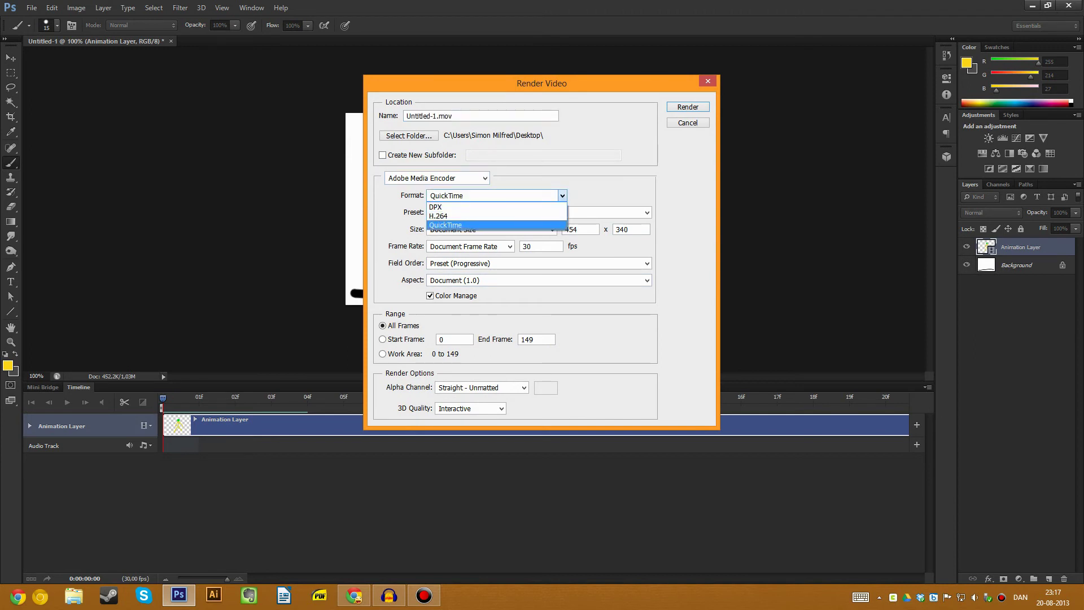
pyautogui.click(452, 225)
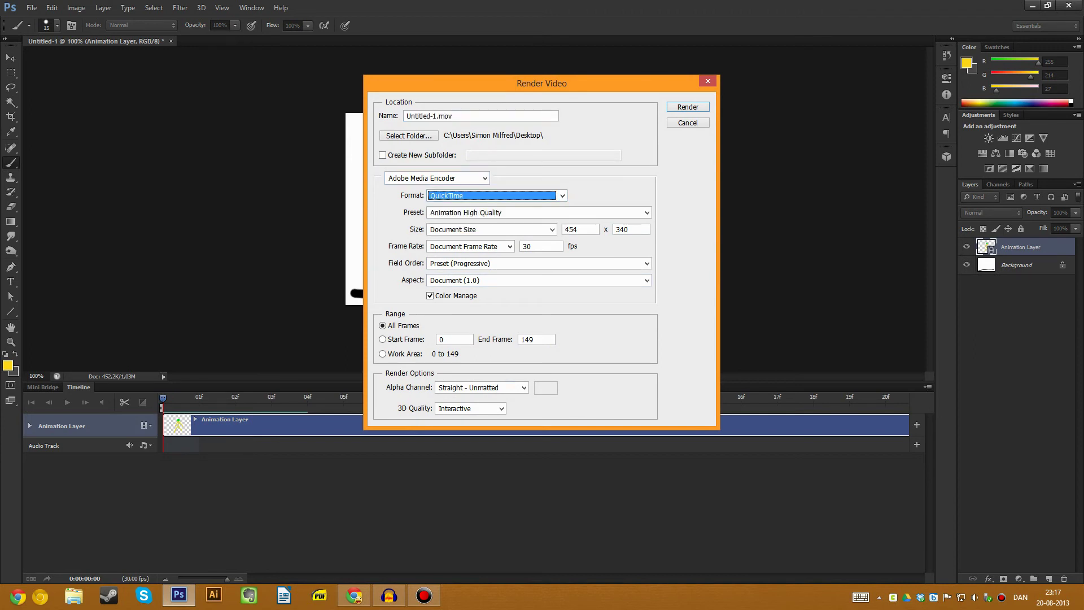
pyautogui.press('Return')
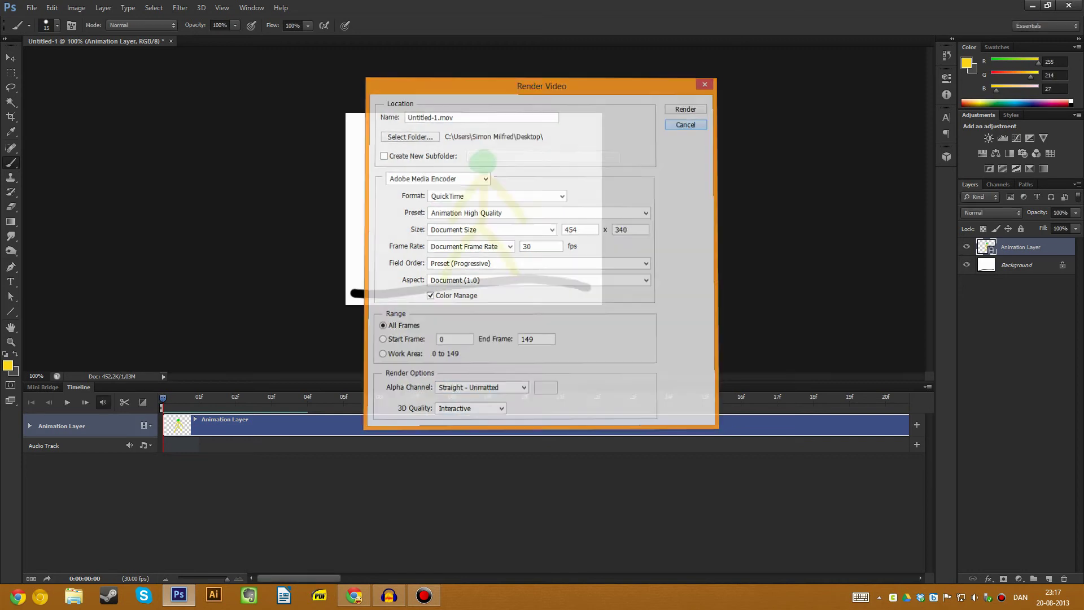
# Hide the Background layer so that only the Animation Layer shows.
pyautogui.click(1017, 265)
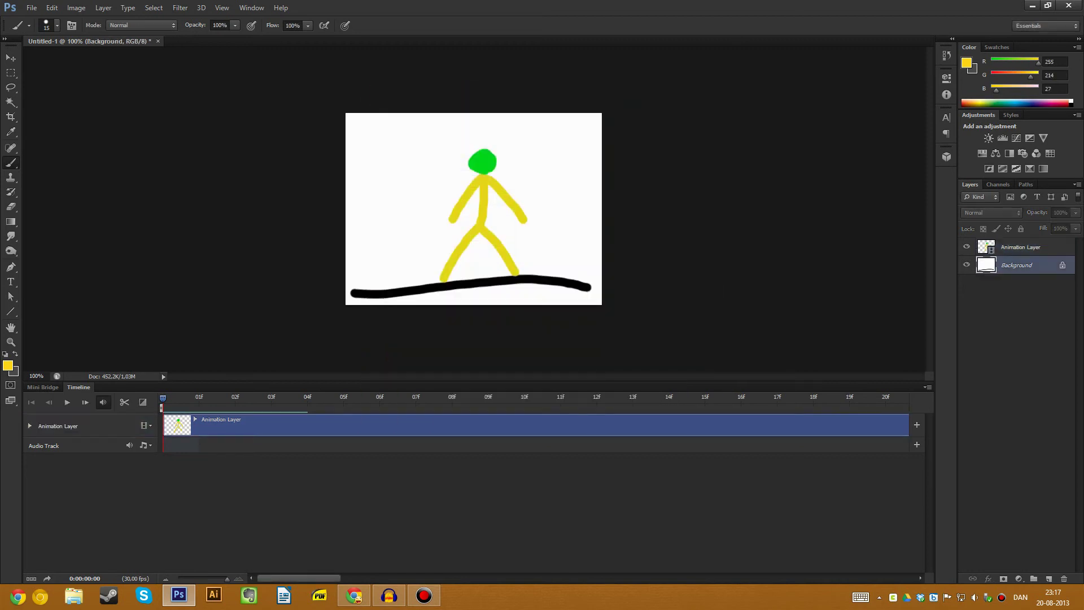
pyautogui.press('Delete')
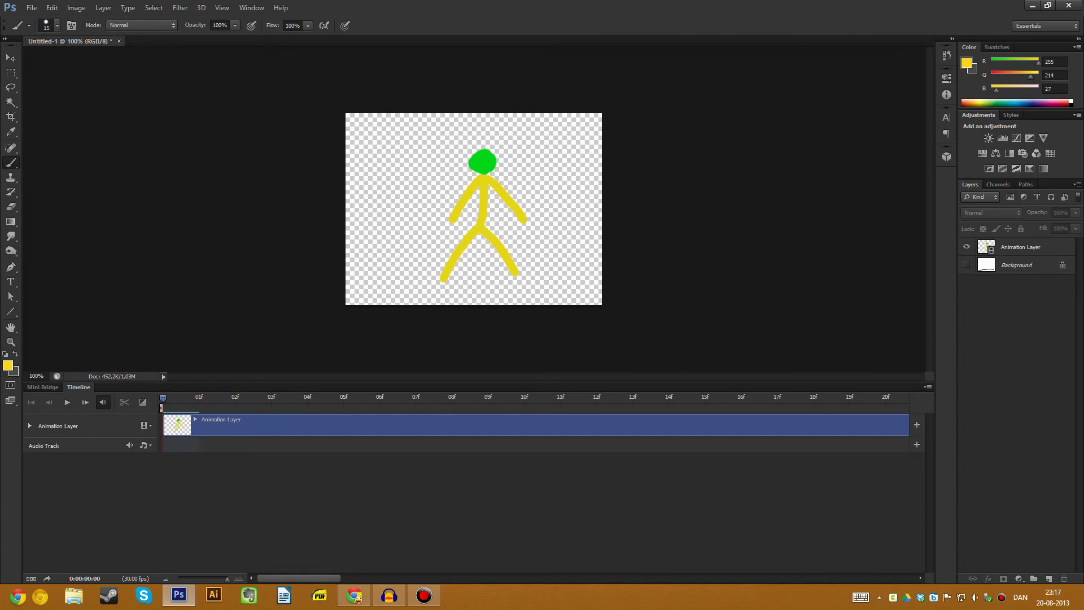
# Check the drawn frames and trim the end of the Animation Layer clip back to 04f on the timeline.
pyautogui.press('Right')
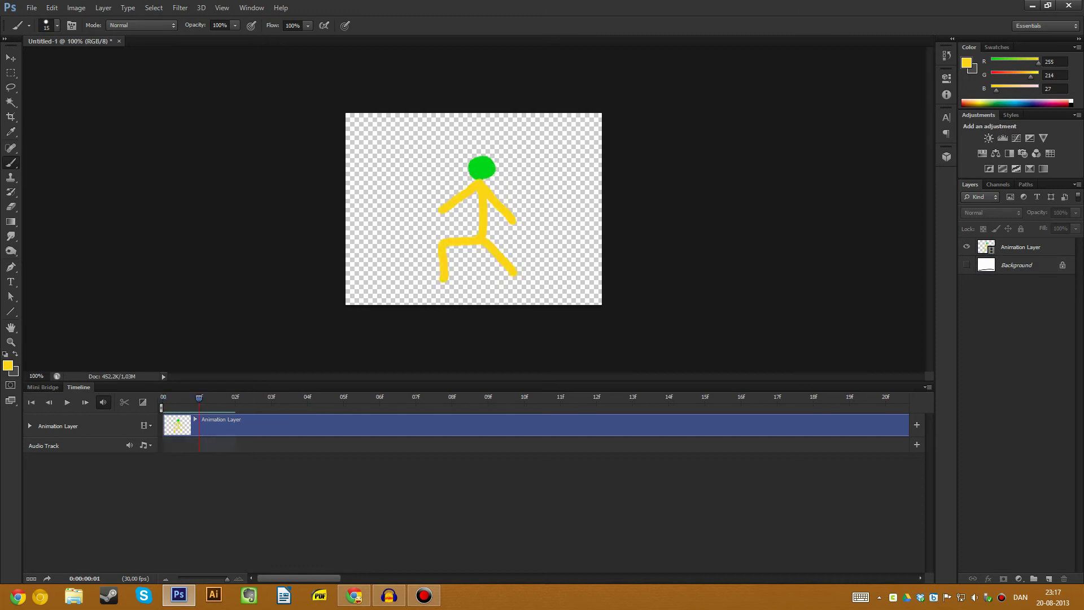
pyautogui.press('Right')
pyautogui.press('Right')
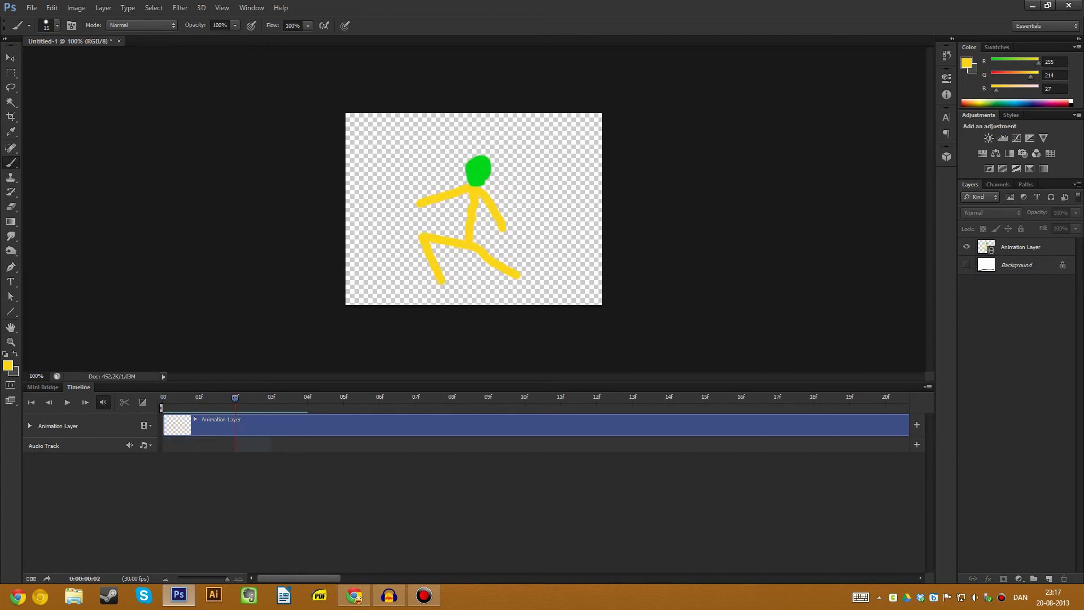
pyautogui.press('Right')
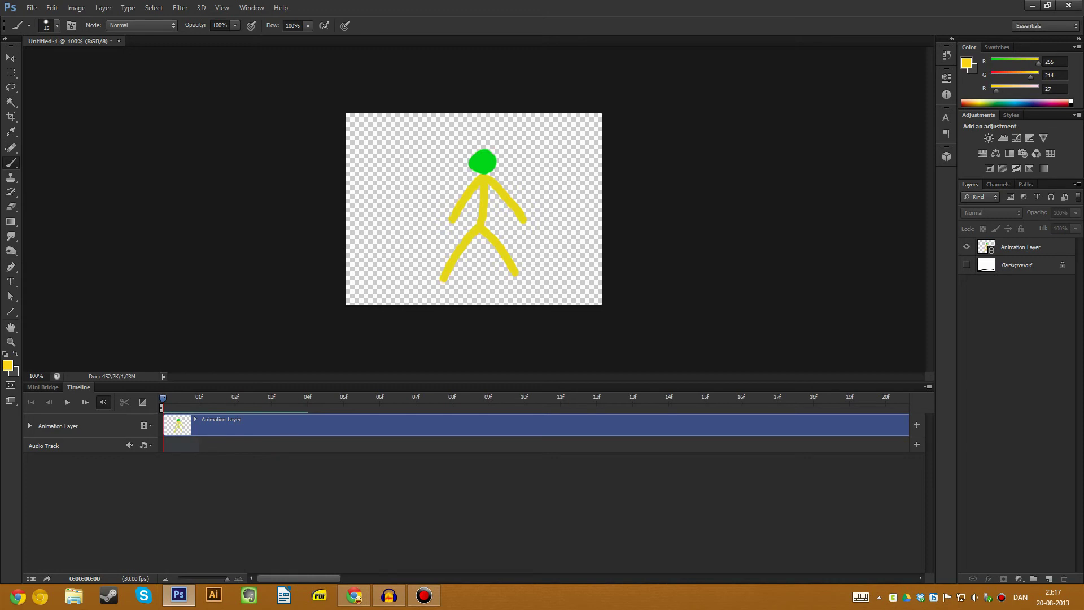
pyautogui.moveTo(299, 578); pyautogui.dragTo(865, 579)
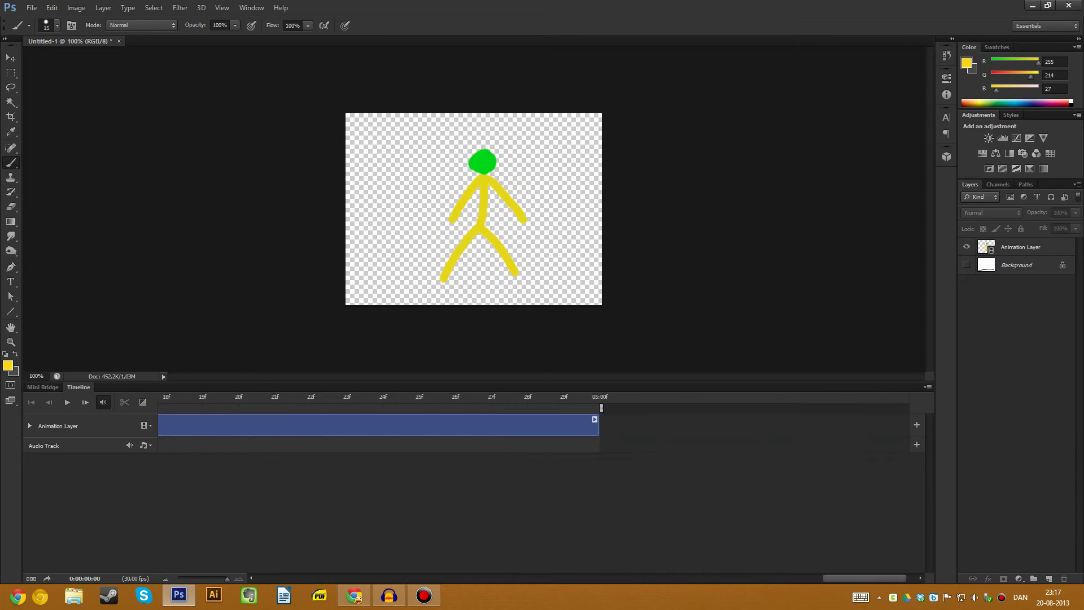
pyautogui.moveTo(595, 419); pyautogui.dragTo(306, 419)
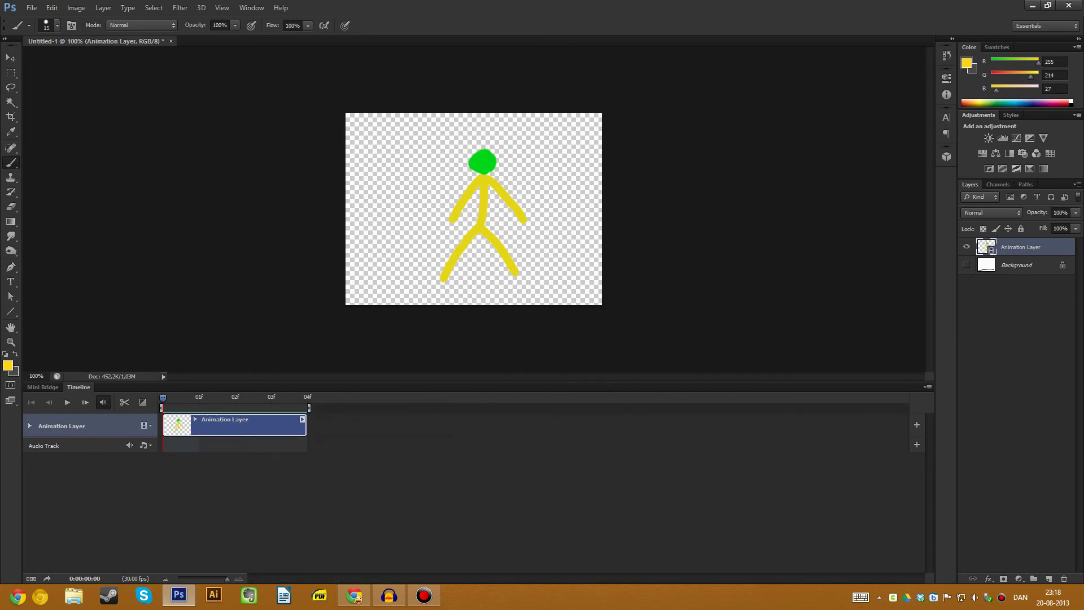
# Render the animation as Untitled-1.mov in QuickTime format with the Animation High Quality preset and a Straight - Unmatted alpha channel.
pyautogui.click(31, 8)
pyautogui.moveTo(85, 218)
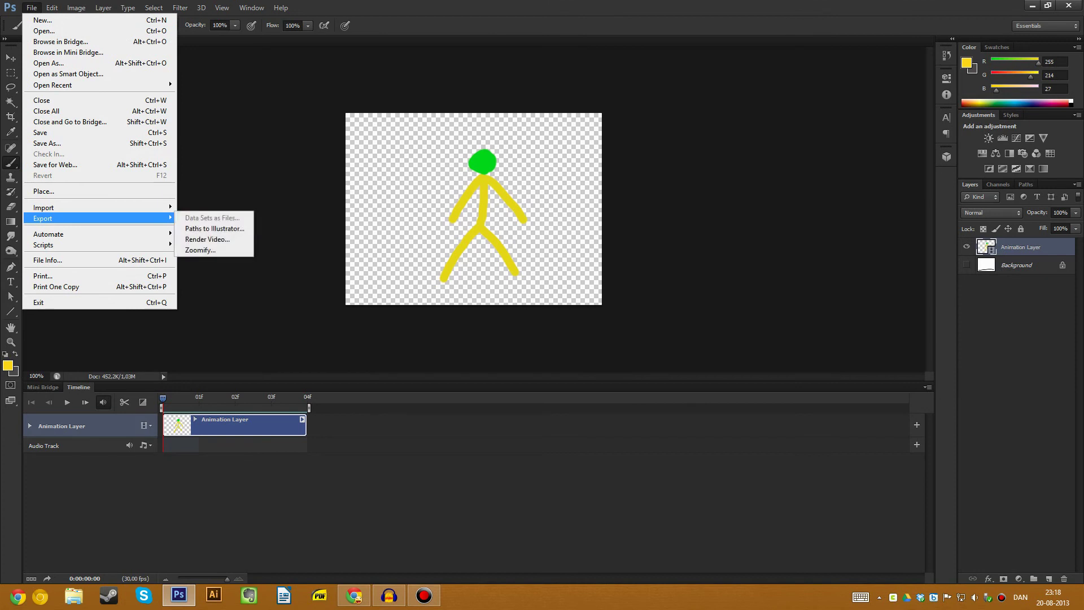
pyautogui.click(208, 239)
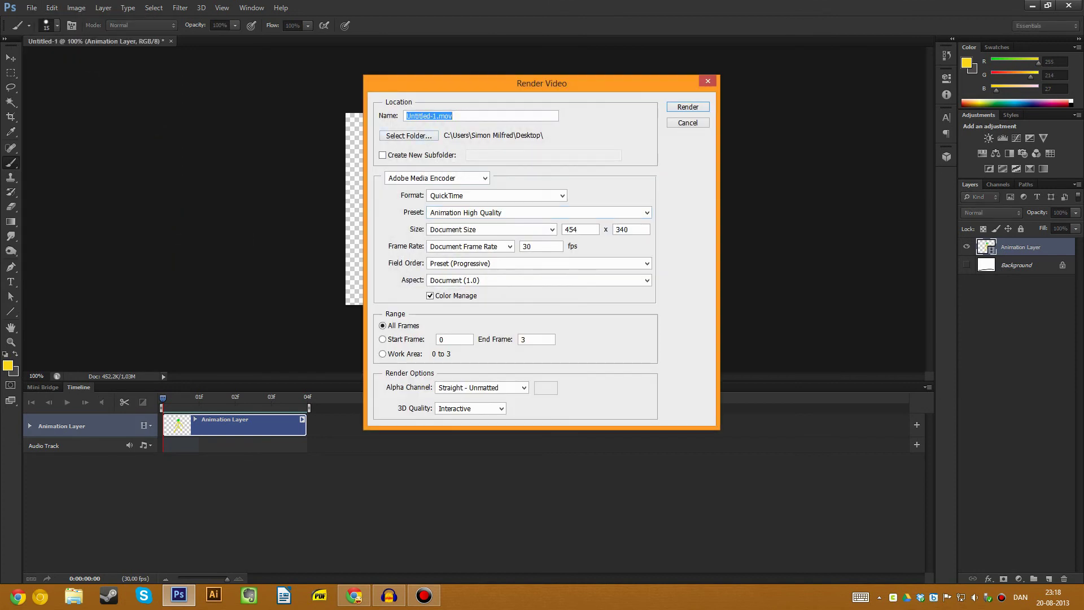
pyautogui.click(524, 387)
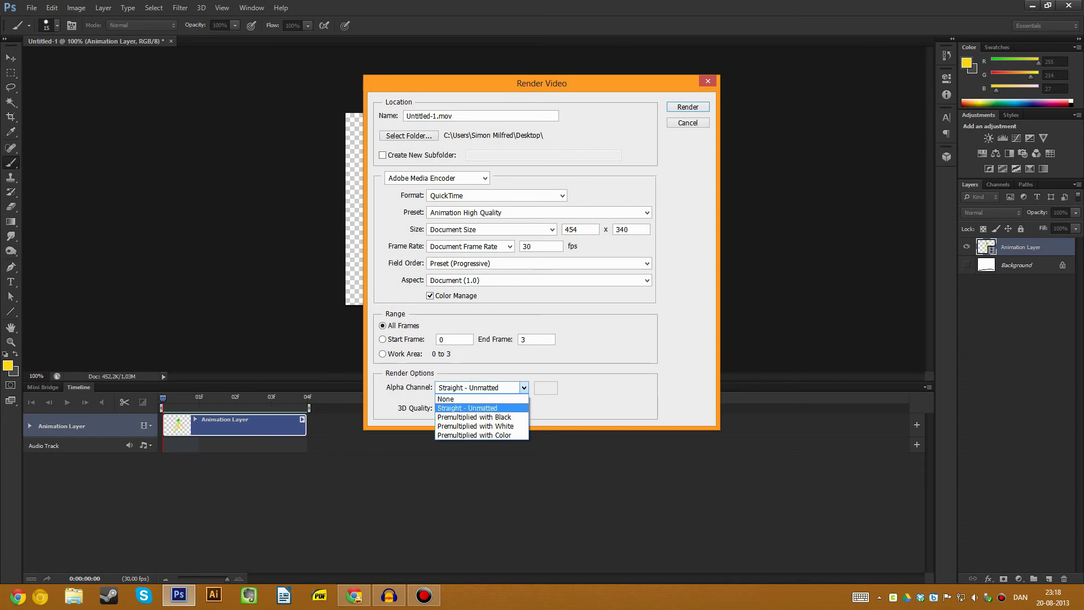
pyautogui.press('Return')
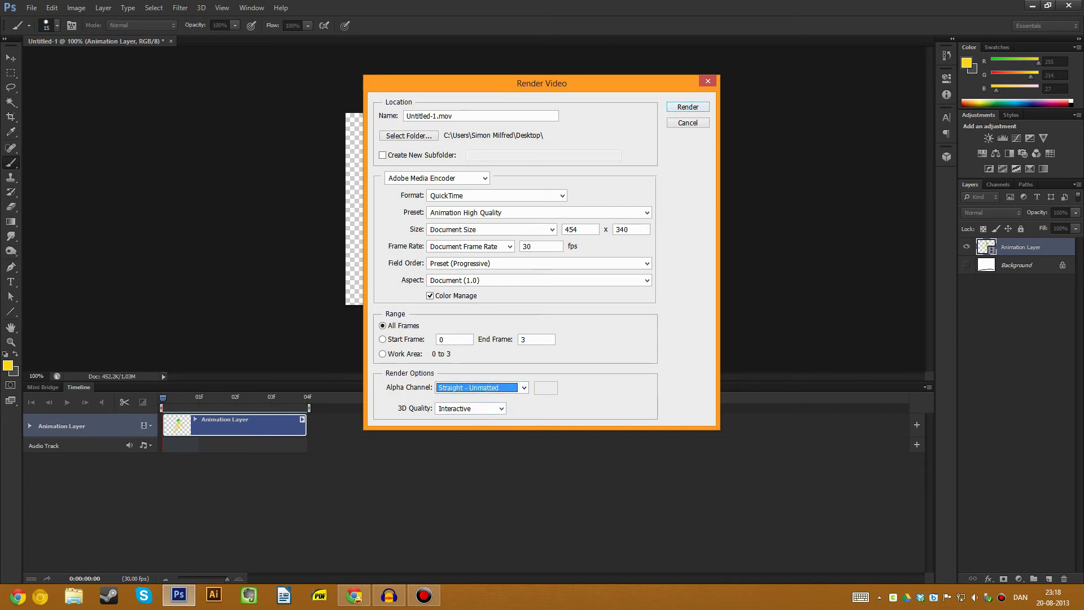
pyautogui.press('Return')
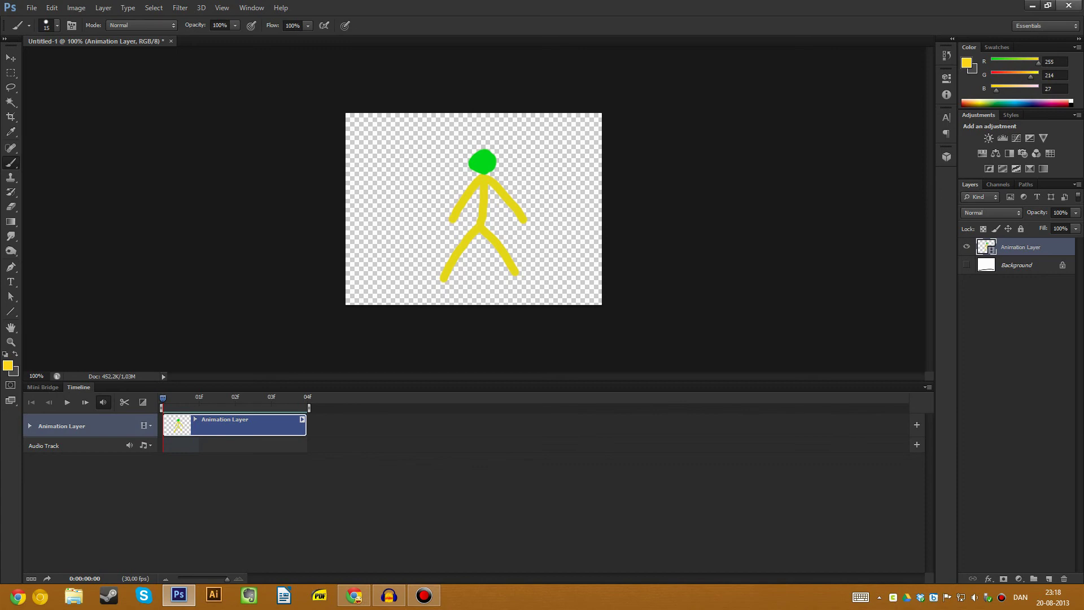
# Quit Photoshop without saving the document and play the rendered Untitled-1.mov in VLC, viewing it full screen before returning to the window.
pyautogui.click(1069, 5)
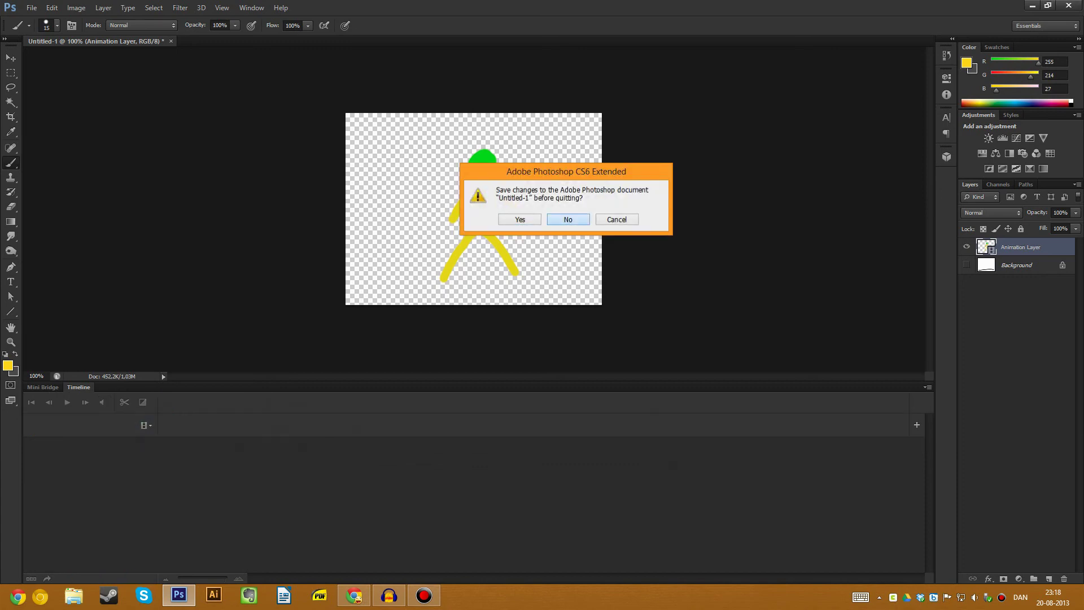
pyautogui.click(568, 219)
pyautogui.doubleClick(34, 196)
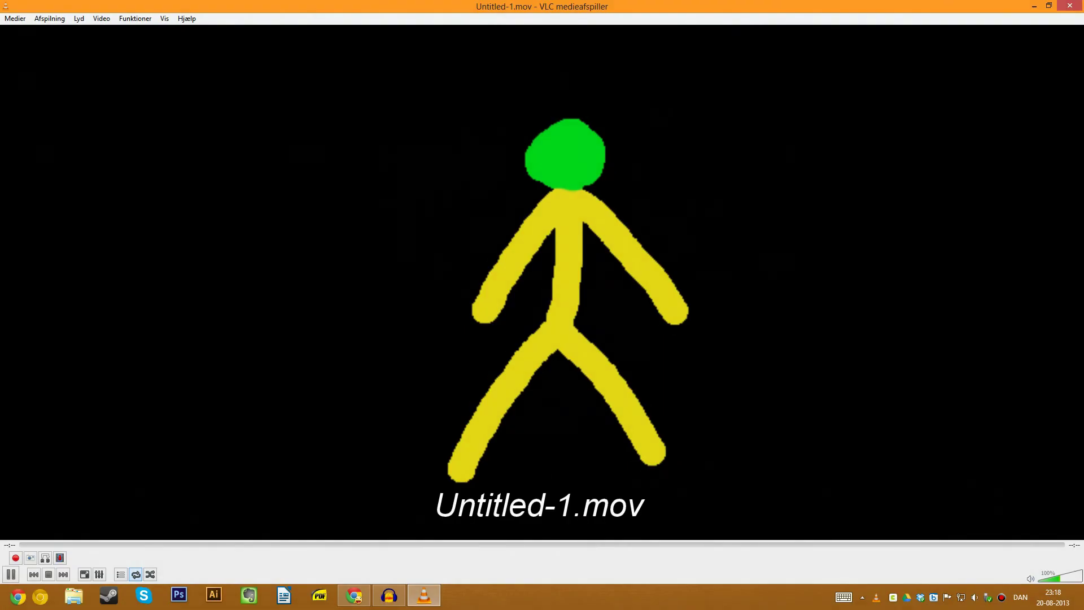
pyautogui.press('f')
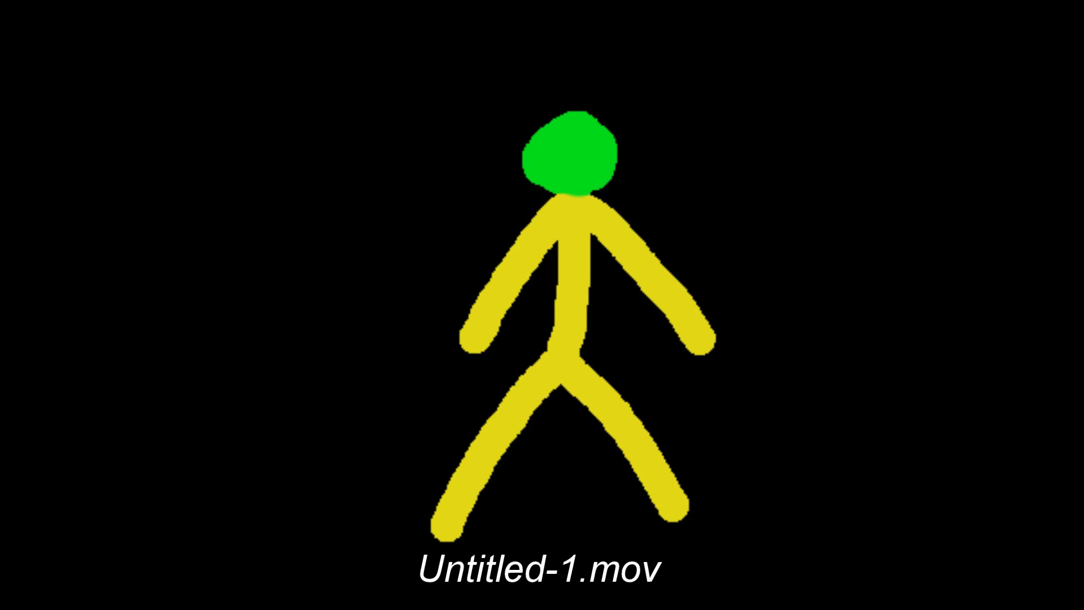
pyautogui.press('Escape')
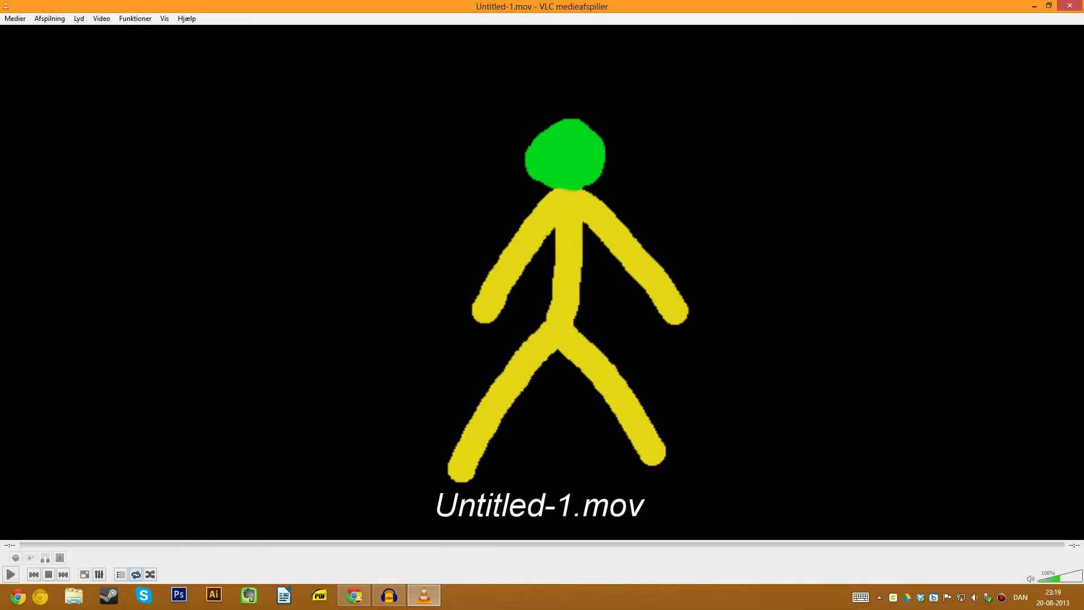